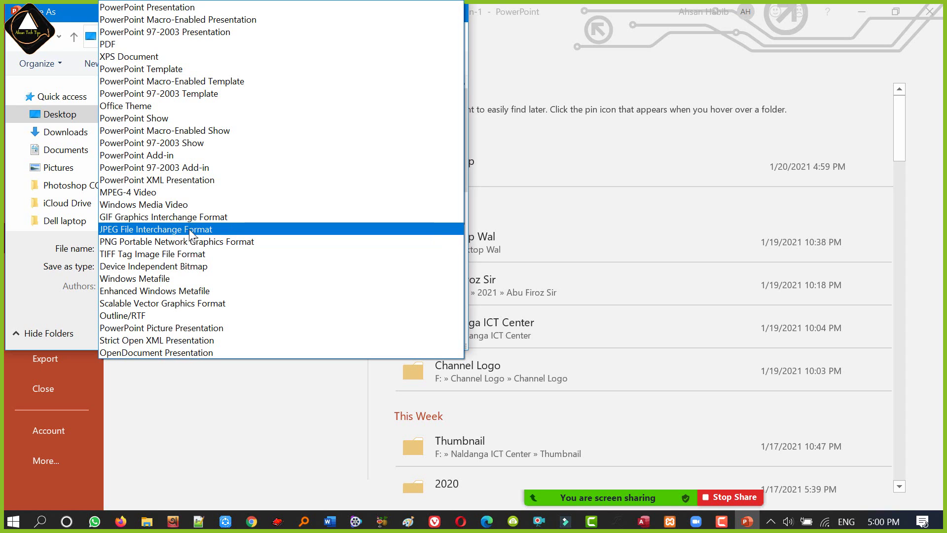
Export only the current slide to the Desktop in JPEG File Interchange Format, named "Thumbnil Season-1251478".
{"action": "left_click", "coordinate": [191, 231]}
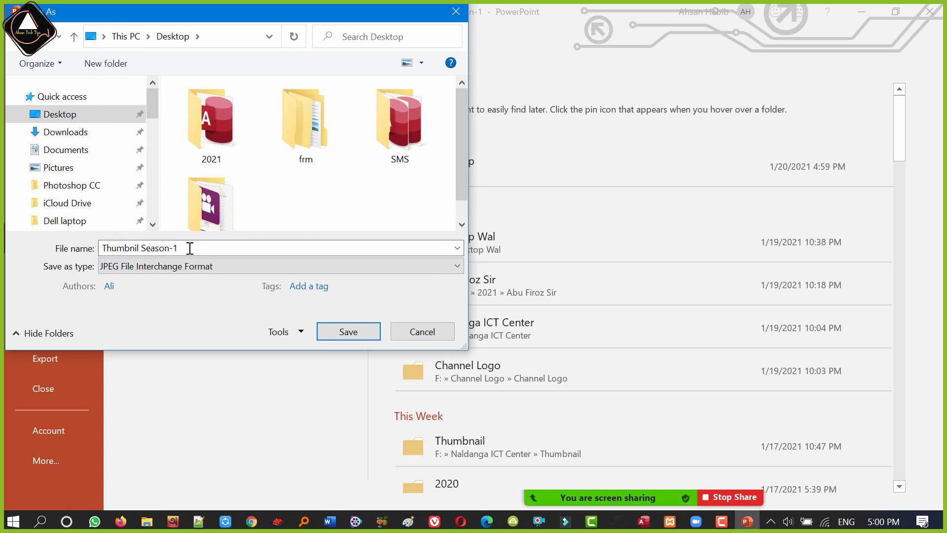
{"action": "left_click", "coordinate": [188, 248]}
{"action": "left_click", "coordinate": [235, 248]}
{"action": "type", "text": "251478"}
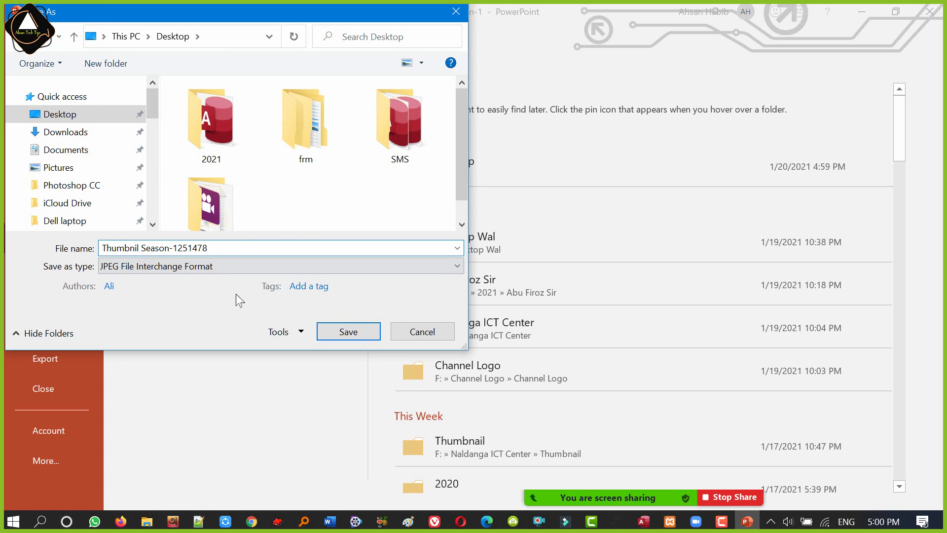
{"action": "left_click", "coordinate": [355, 337]}
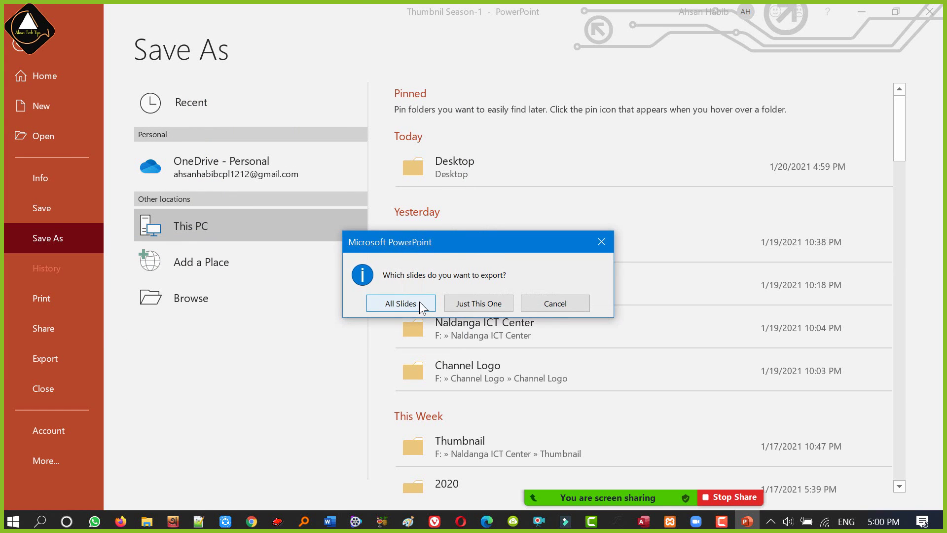
{"action": "left_click", "coordinate": [478, 303]}
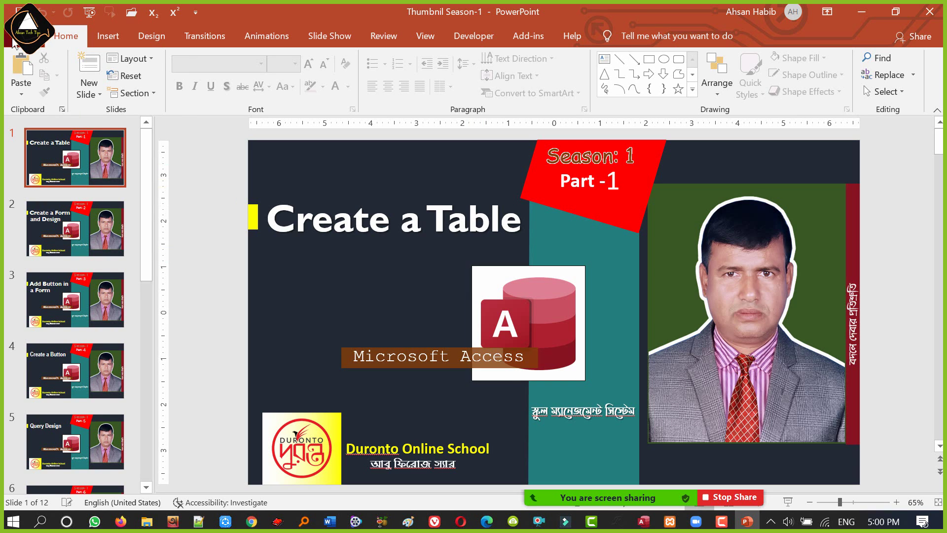
Export only the current slide to the Desktop in PNG Portable Network Graphics Format, named "Thumbnil Season-196352".
{"action": "left_click", "coordinate": [15, 37]}
{"action": "left_click", "coordinate": [69, 238]}
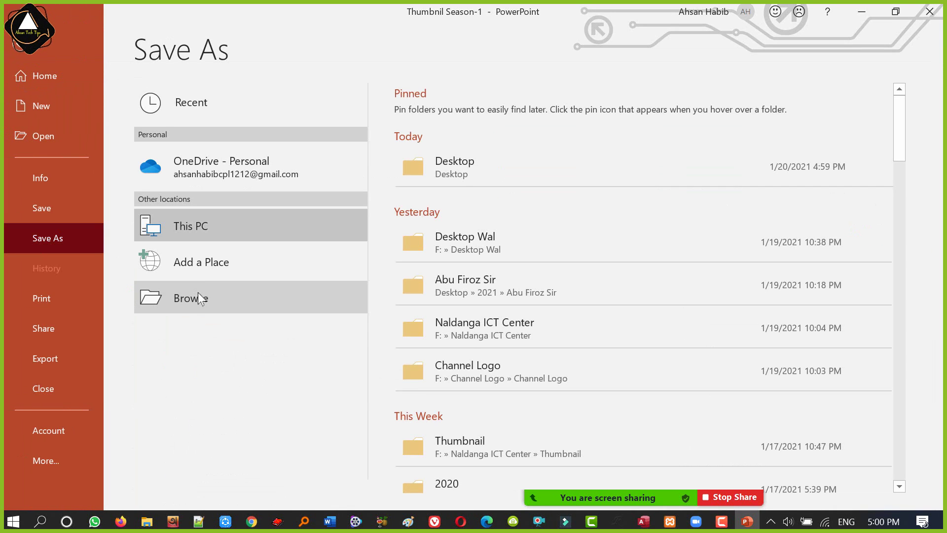
{"action": "left_click", "coordinate": [197, 296]}
{"action": "left_click_drag", "start_coordinate": [156, 184], "coordinate": [156, 99]}
{"action": "left_click", "coordinate": [59, 114]}
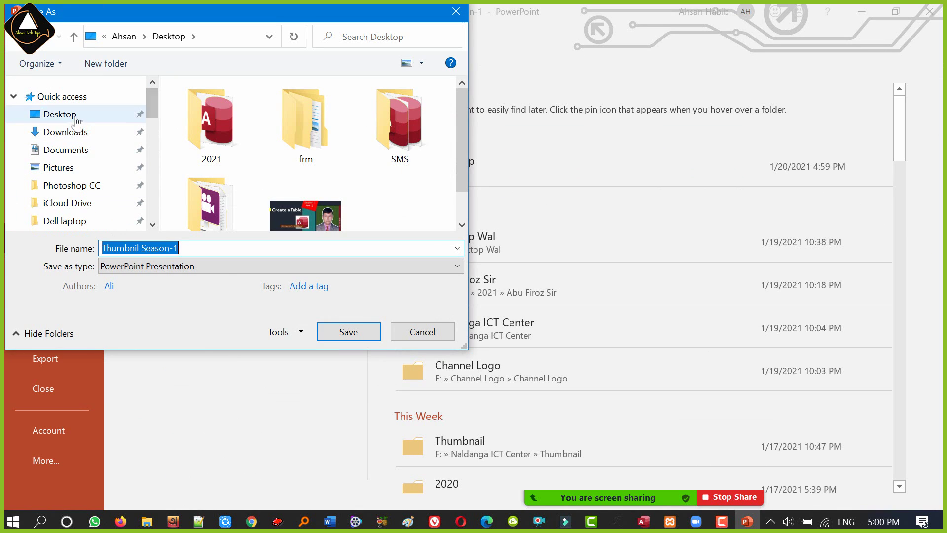
{"action": "left_click", "coordinate": [403, 262]}
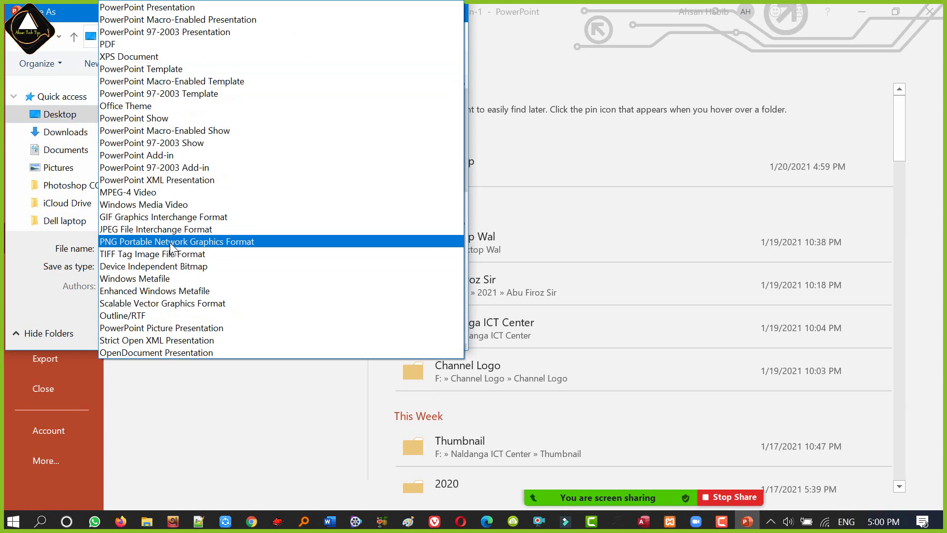
{"action": "left_click", "coordinate": [163, 245]}
{"action": "left_click", "coordinate": [275, 249]}
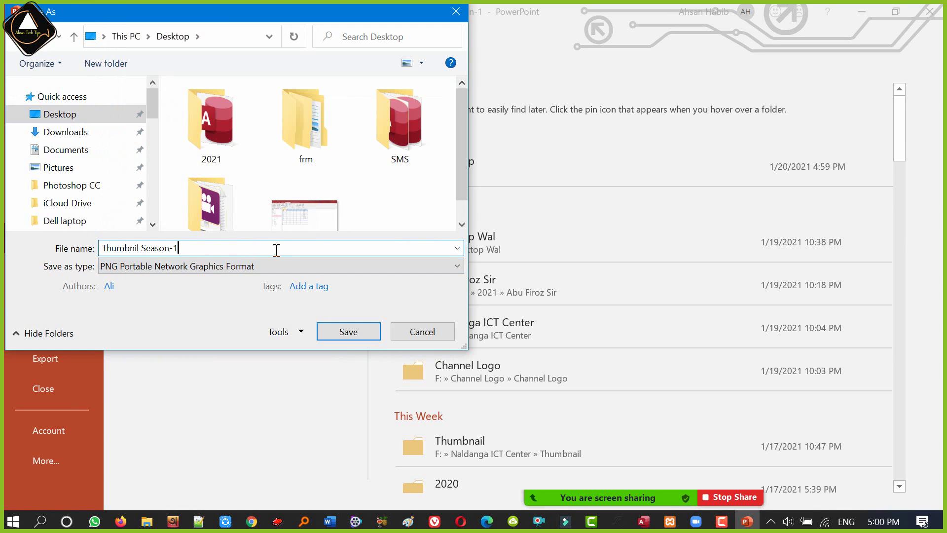
{"action": "type", "text": "96352"}
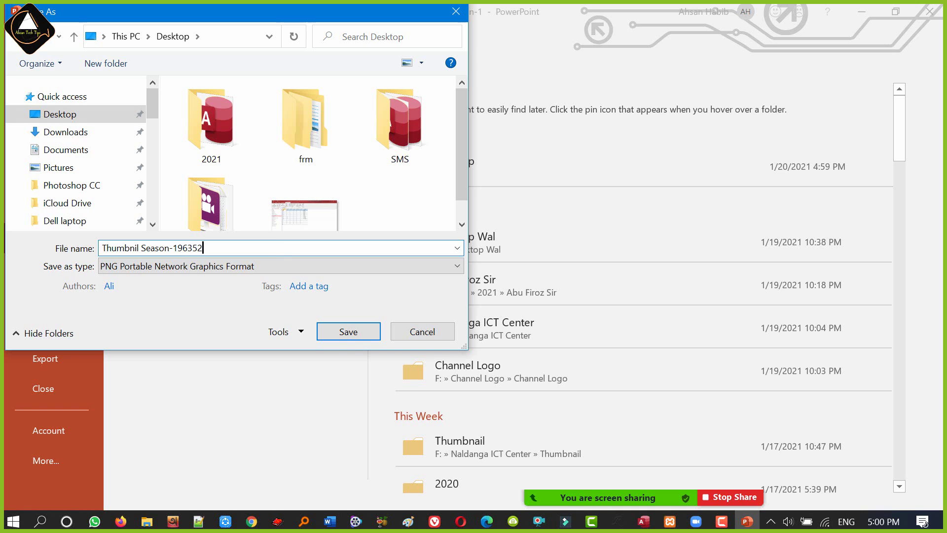
{"action": "left_click", "coordinate": [345, 331]}
{"action": "left_click", "coordinate": [478, 304]}
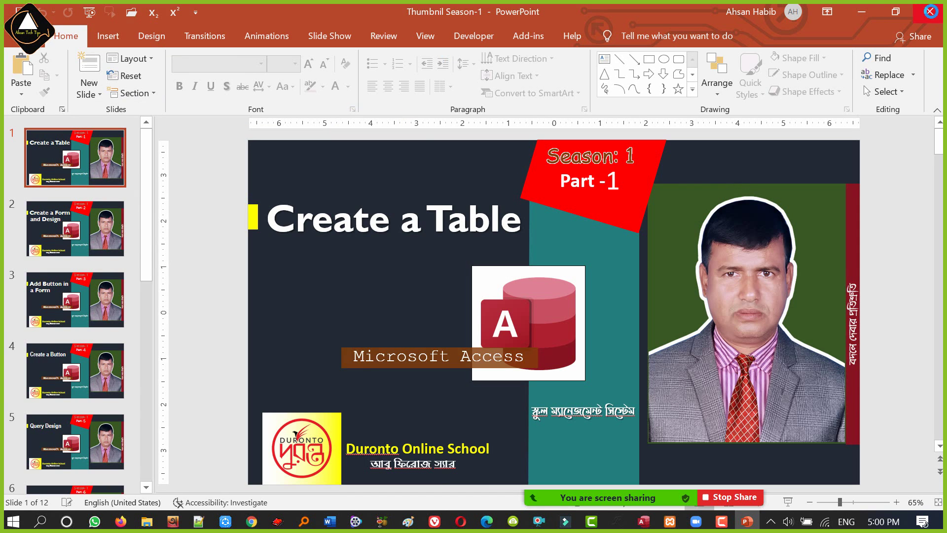
Close the presentation and place the exported PNG and JPG images next to each other on the empty upper desktop.
{"action": "left_click", "coordinate": [931, 10]}
{"action": "left_click_drag", "start_coordinate": [16, 360], "coordinate": [297, 134]}
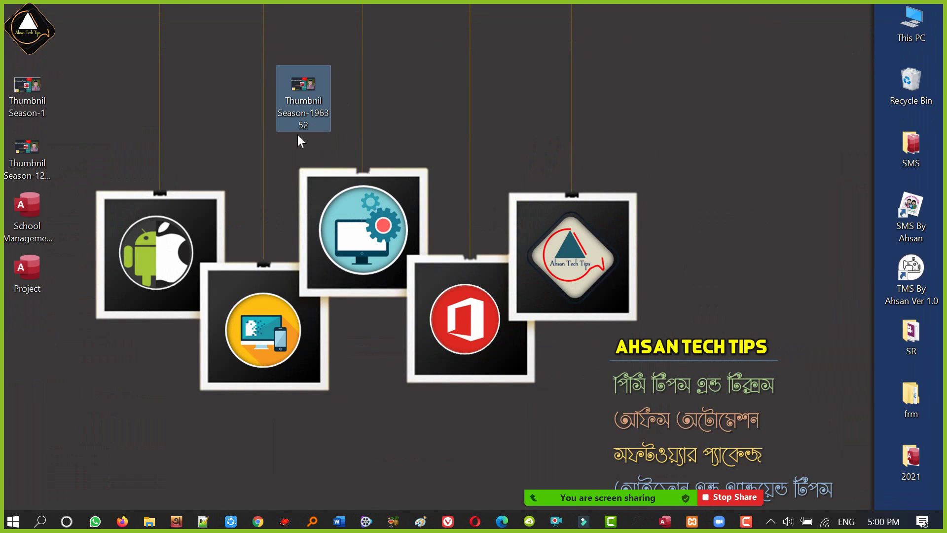
{"action": "mouse_move", "coordinate": [309, 105]}
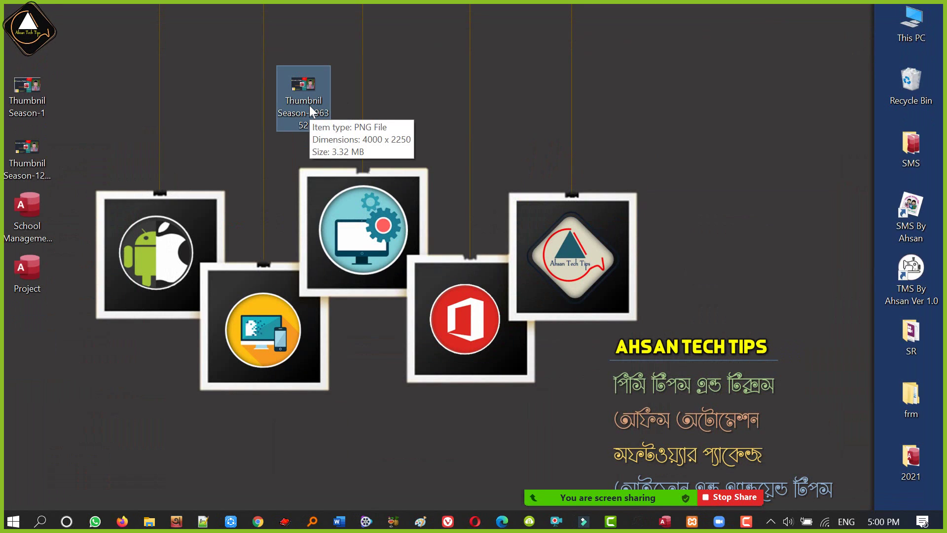
{"action": "left_click_drag", "start_coordinate": [308, 99], "coordinate": [427, 97]}
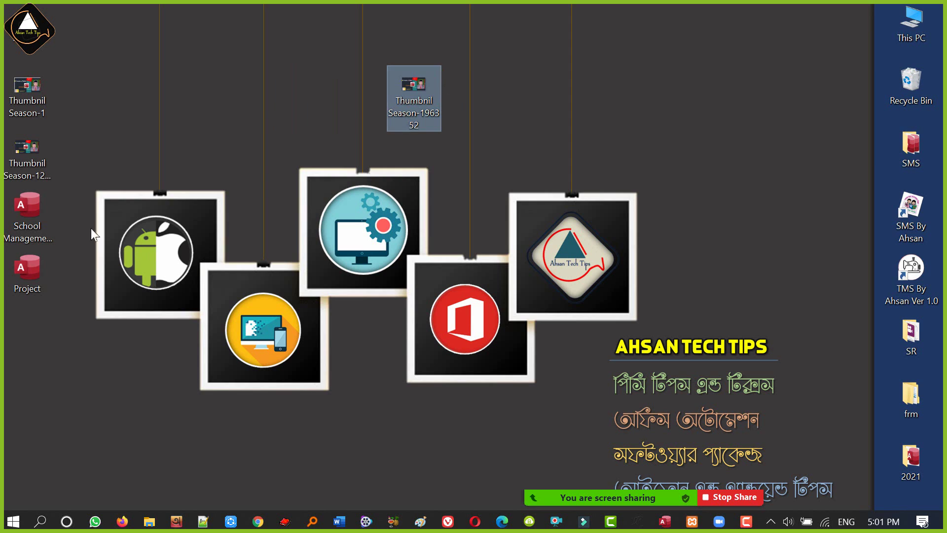
{"action": "left_click_drag", "start_coordinate": [26, 148], "coordinate": [484, 144]}
{"action": "mouse_move", "coordinate": [527, 101]}
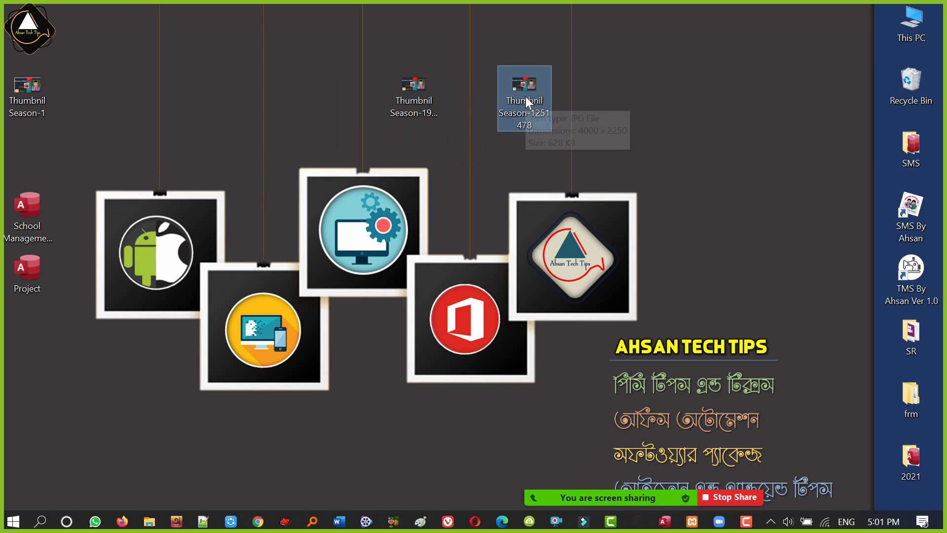
Open the file properties of both exported images, PNG and JPG, and arrange the two windows side by side.
{"action": "key", "text": "Left"}
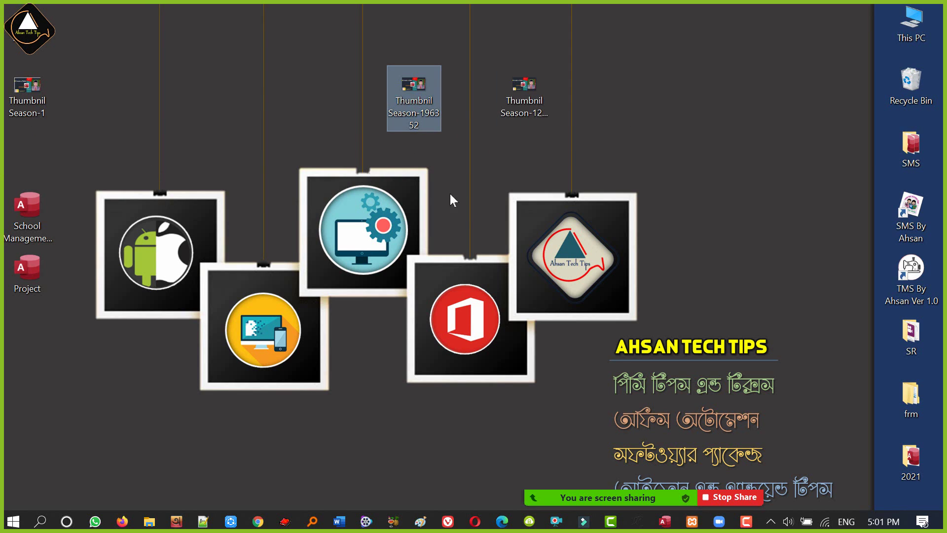
{"action": "key", "text": "alt+Return"}
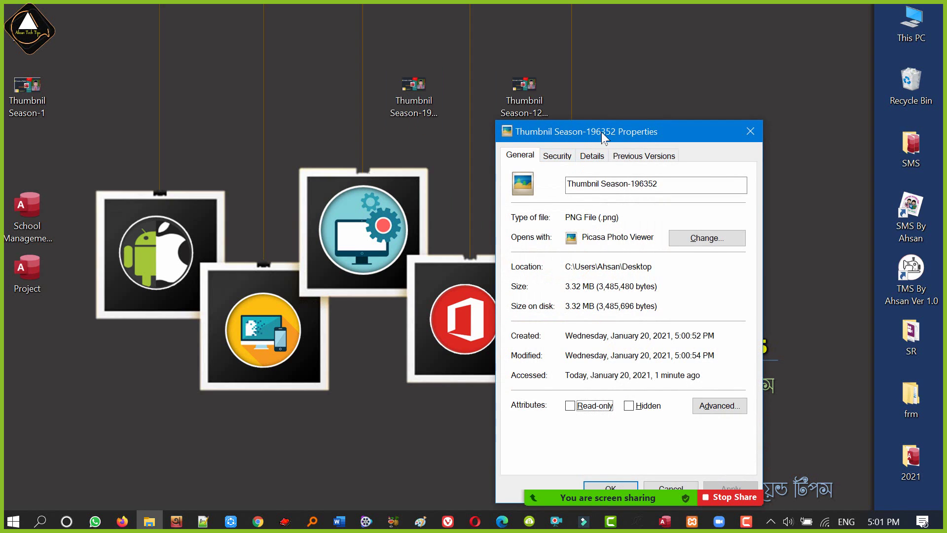
{"action": "left_click_drag", "start_coordinate": [606, 130], "coordinate": [225, 55]}
{"action": "left_click", "coordinate": [523, 103]}
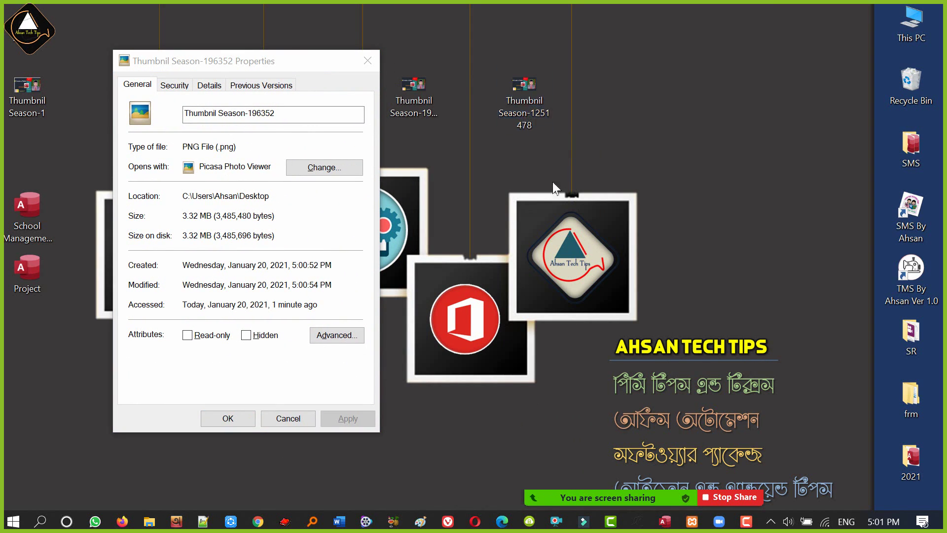
{"action": "key", "text": "alt+Return"}
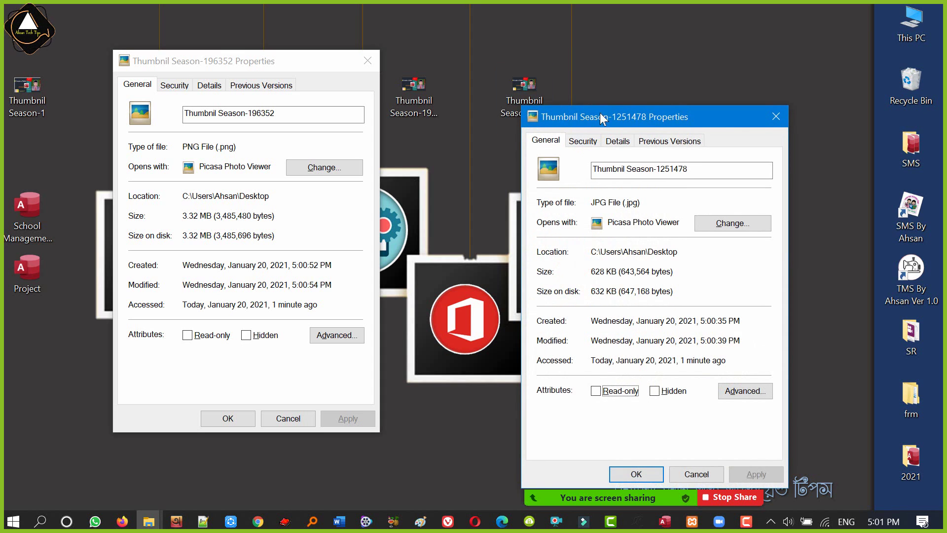
{"action": "left_click_drag", "start_coordinate": [591, 114], "coordinate": [630, 72]}
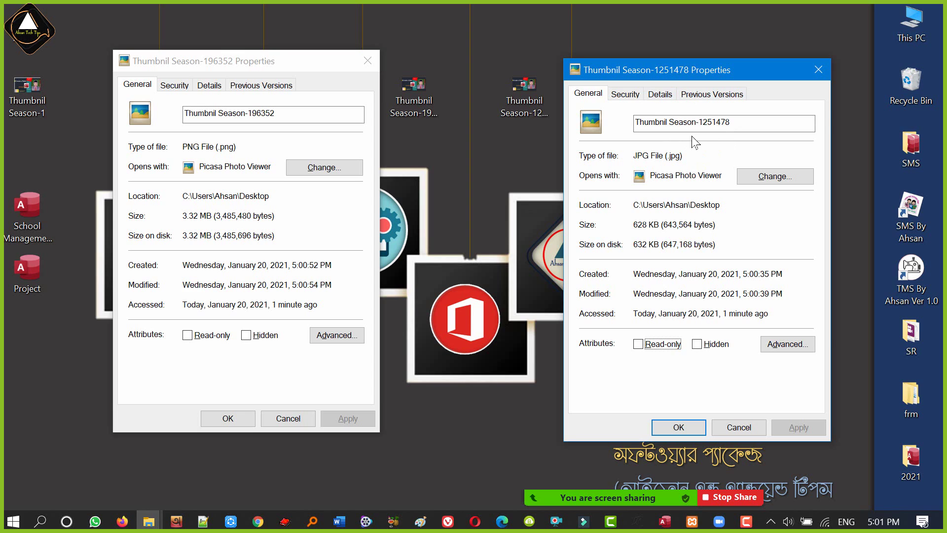
Examine the size and file type in the PNG image's general properties.
{"action": "left_click_drag", "start_coordinate": [211, 217], "coordinate": [166, 214]}
{"action": "left_click", "coordinate": [208, 218]}
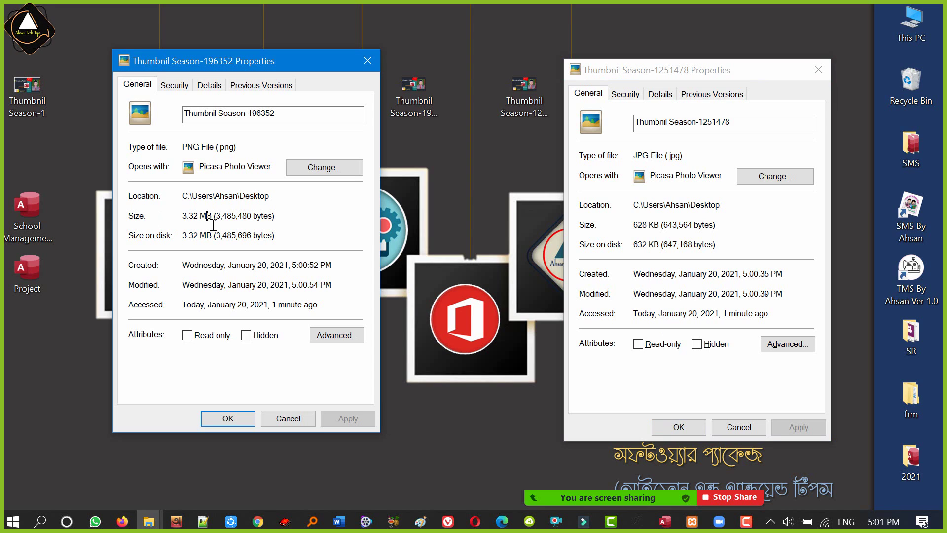
{"action": "left_click_drag", "start_coordinate": [214, 220], "coordinate": [181, 218]}
{"action": "left_click", "coordinate": [200, 219]}
{"action": "left_click_drag", "start_coordinate": [249, 146], "coordinate": [140, 144]}
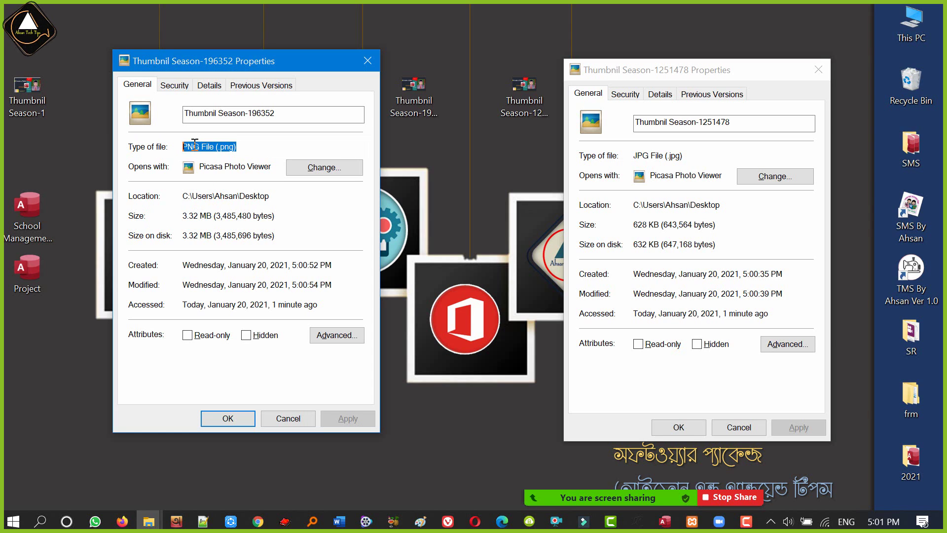
{"action": "left_click", "coordinate": [195, 145]}
{"action": "left_click_drag", "start_coordinate": [257, 145], "coordinate": [163, 155]}
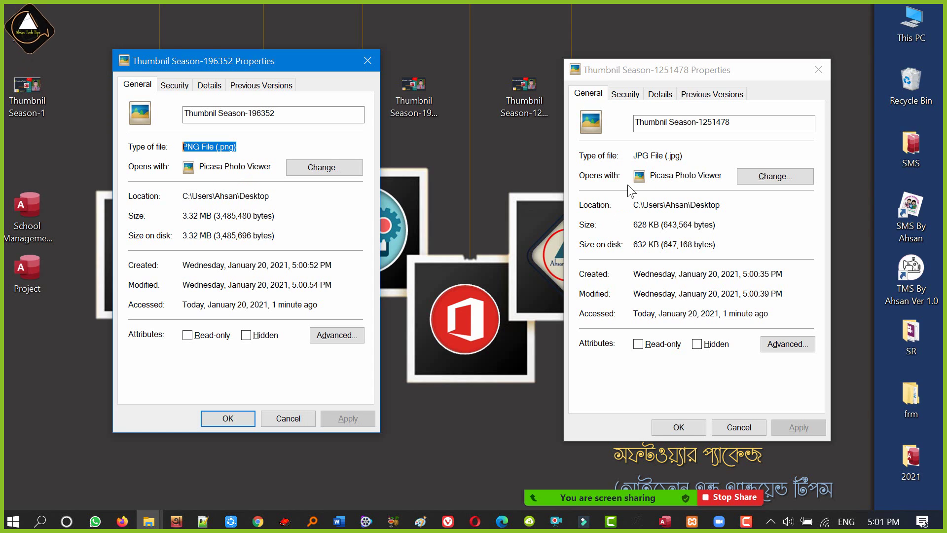
Examine the file type, size and location in the JPG image's general properties.
{"action": "left_click", "coordinate": [671, 156]}
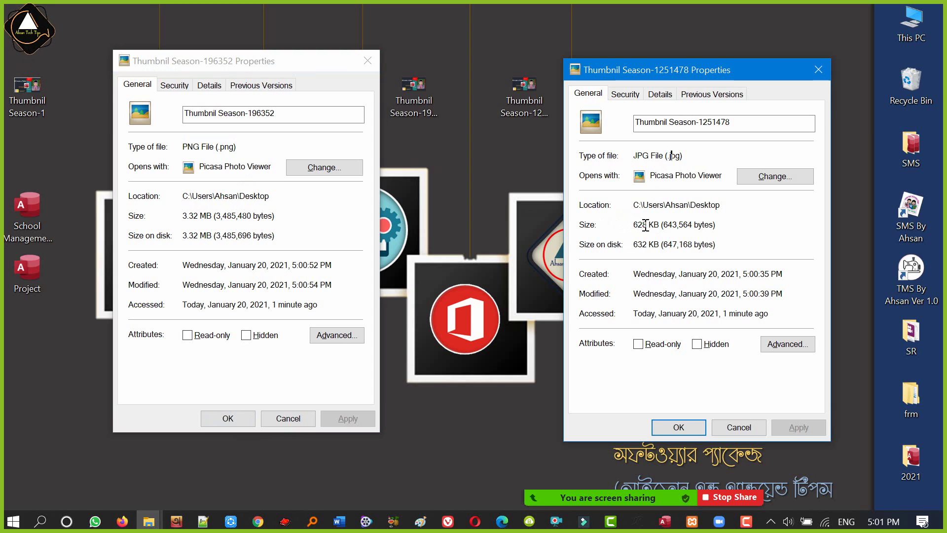
{"action": "left_click_drag", "start_coordinate": [649, 225], "coordinate": [617, 224]}
{"action": "left_click", "coordinate": [659, 226]}
{"action": "left_click_drag", "start_coordinate": [633, 155], "coordinate": [686, 155]}
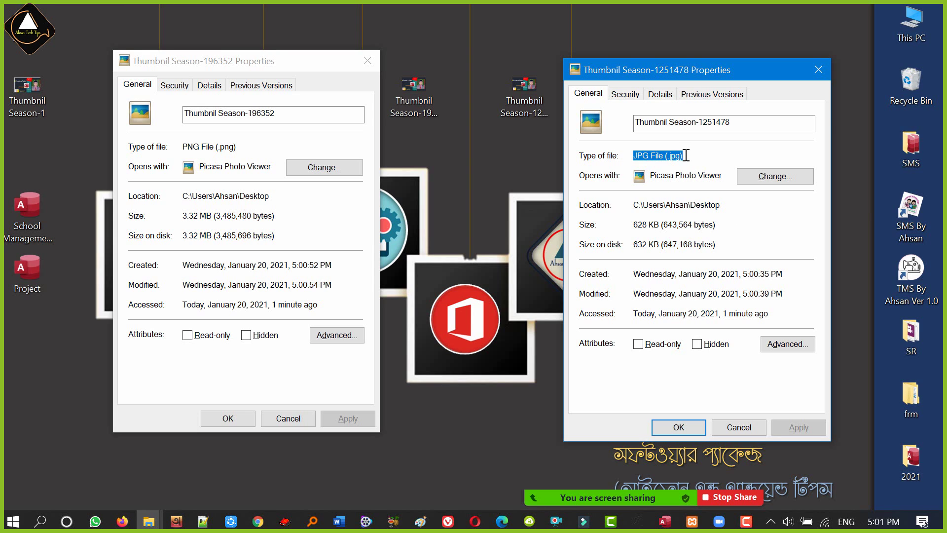
{"action": "left_click", "coordinate": [672, 156]}
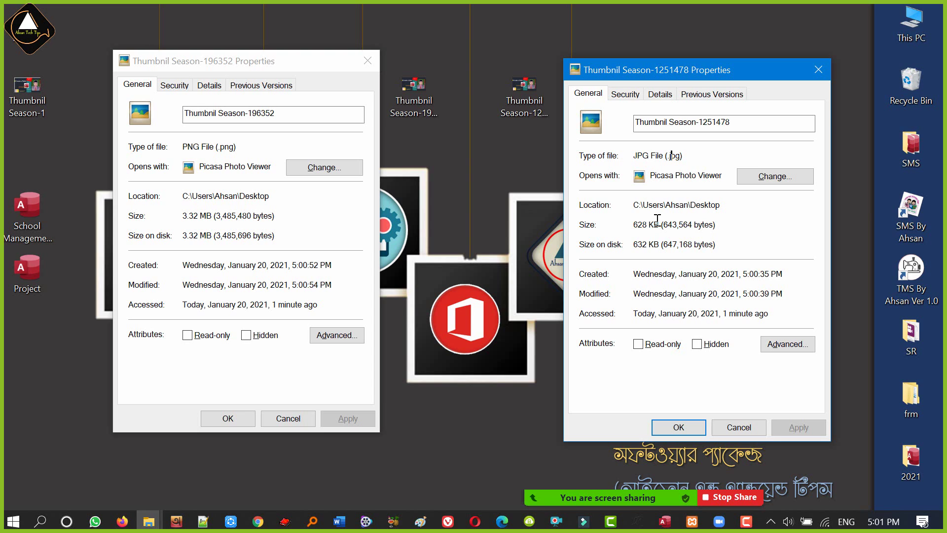
{"action": "left_click_drag", "start_coordinate": [661, 205], "coordinate": [700, 205]}
{"action": "left_click", "coordinate": [683, 204]}
Check the PNG image's file type, location and size against those of the JPG image.
{"action": "left_click_drag", "start_coordinate": [187, 146], "coordinate": [280, 148]}
{"action": "left_click", "coordinate": [218, 148]}
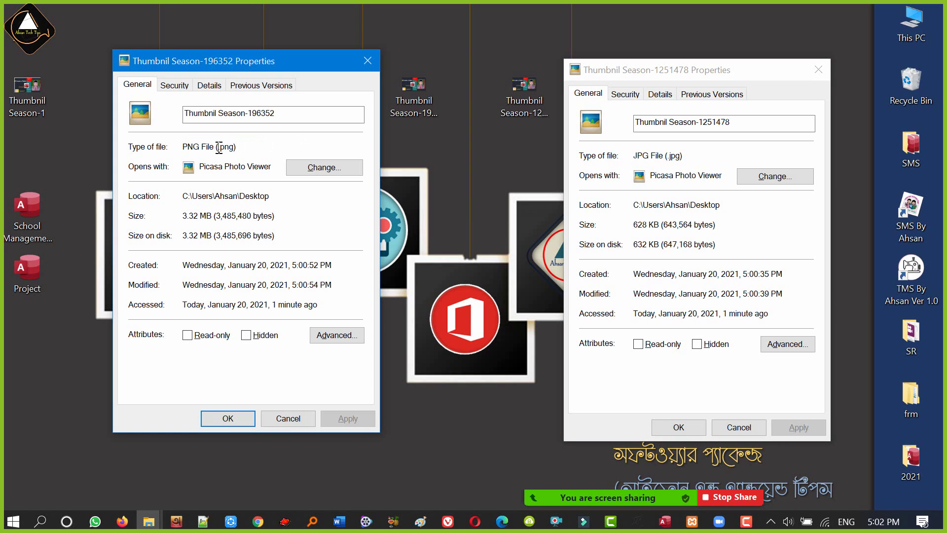
{"action": "left_click_drag", "start_coordinate": [183, 217], "coordinate": [289, 195]}
{"action": "left_click", "coordinate": [242, 197]}
{"action": "left_click_drag", "start_coordinate": [270, 196], "coordinate": [136, 196]}
{"action": "left_click_drag", "start_coordinate": [228, 219], "coordinate": [138, 218]}
{"action": "left_click", "coordinate": [225, 220]}
Compare the pixel dimensions of the PNG and JPG images in their detailed properties.
{"action": "left_click", "coordinate": [210, 84]}
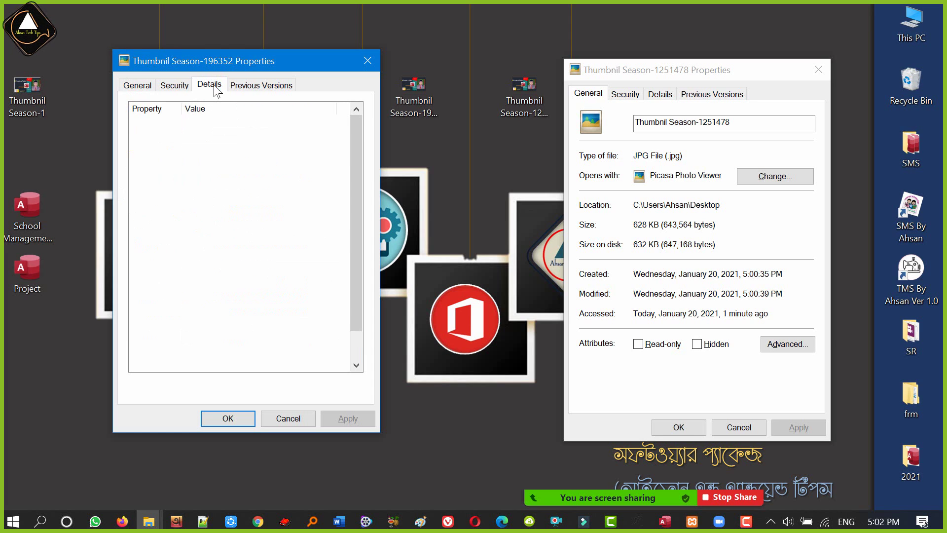
{"action": "scroll", "coordinate": [242, 306], "scroll_direction": "down", "scroll_amount": 1}
{"action": "scroll", "coordinate": [242, 306], "scroll_direction": "up", "scroll_amount": 1}
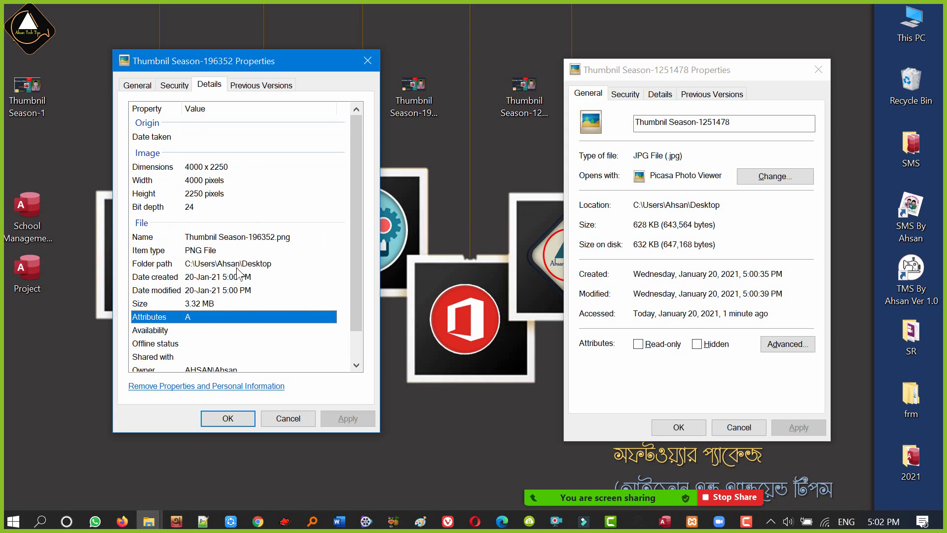
{"action": "left_click", "coordinate": [204, 169]}
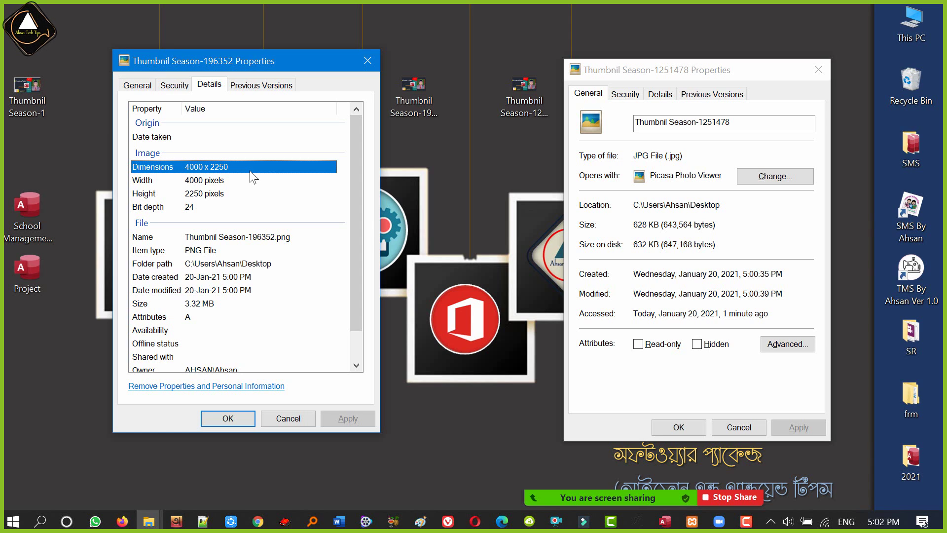
{"action": "left_click", "coordinate": [660, 94]}
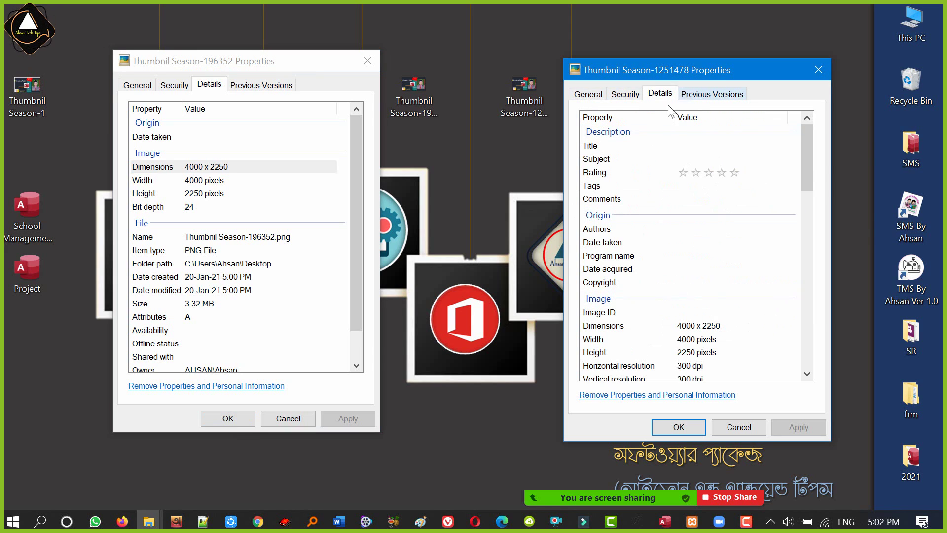
{"action": "left_click", "coordinate": [710, 328]}
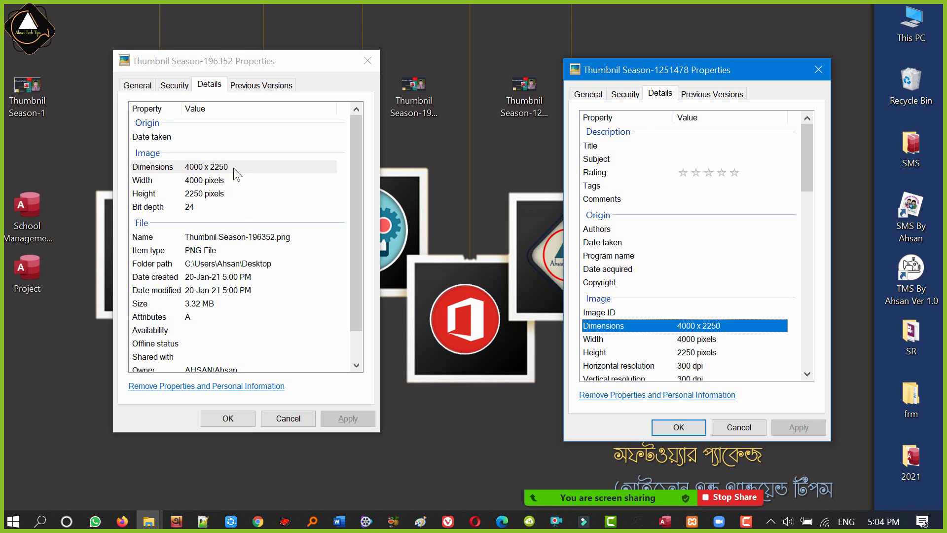
Close both properties windows and delete the exported PNG and JPG images from the desktop.
{"action": "left_click", "coordinate": [368, 61]}
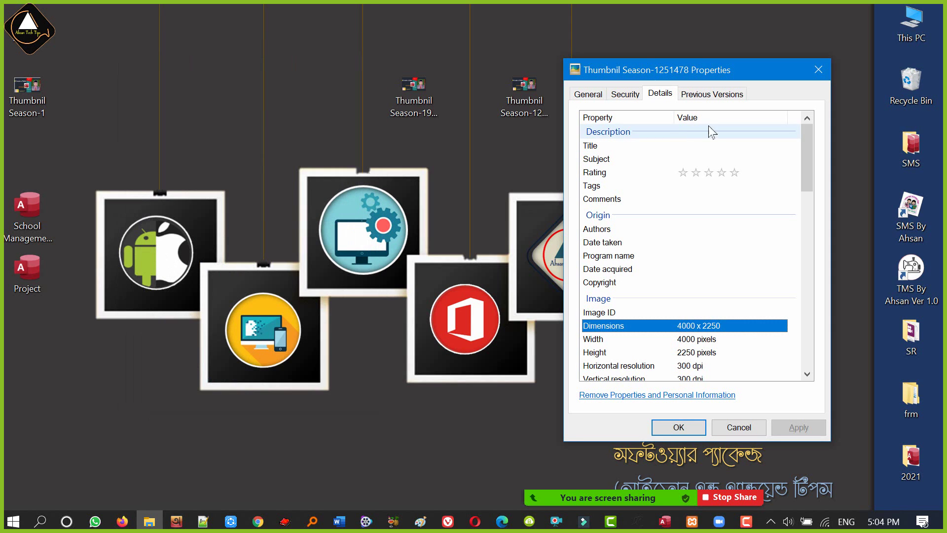
{"action": "key", "text": "Escape"}
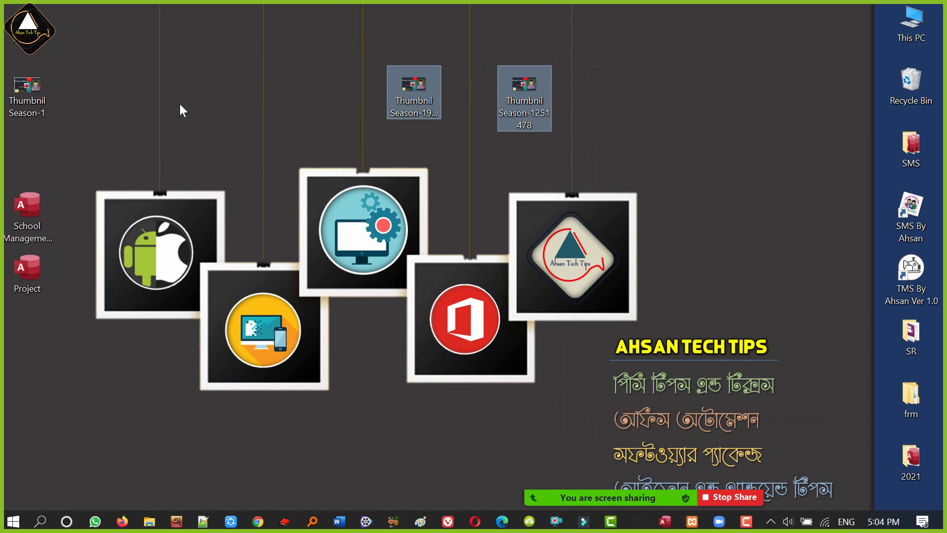
{"action": "key", "text": "Delete"}
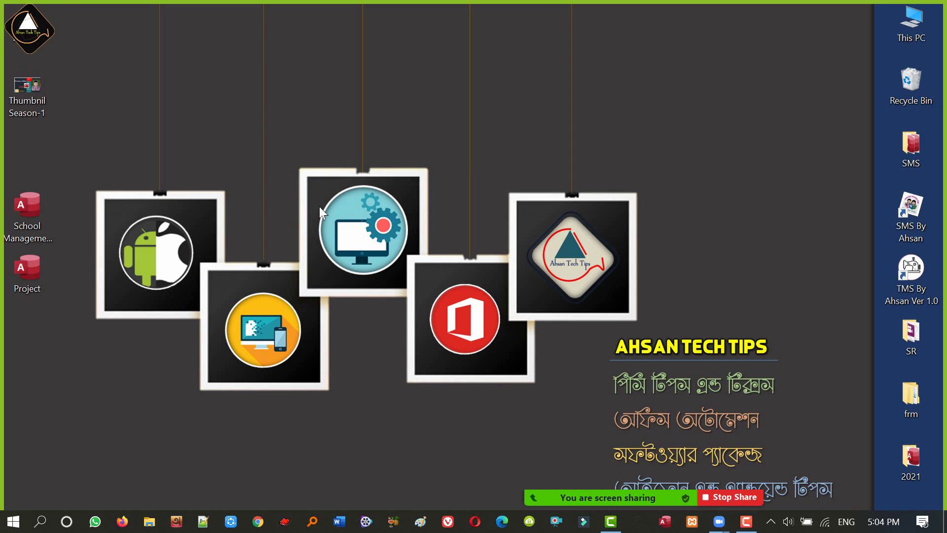
Launch Registry Editor by running regedit from the Run dialog.
{"action": "key", "text": "super+r"}
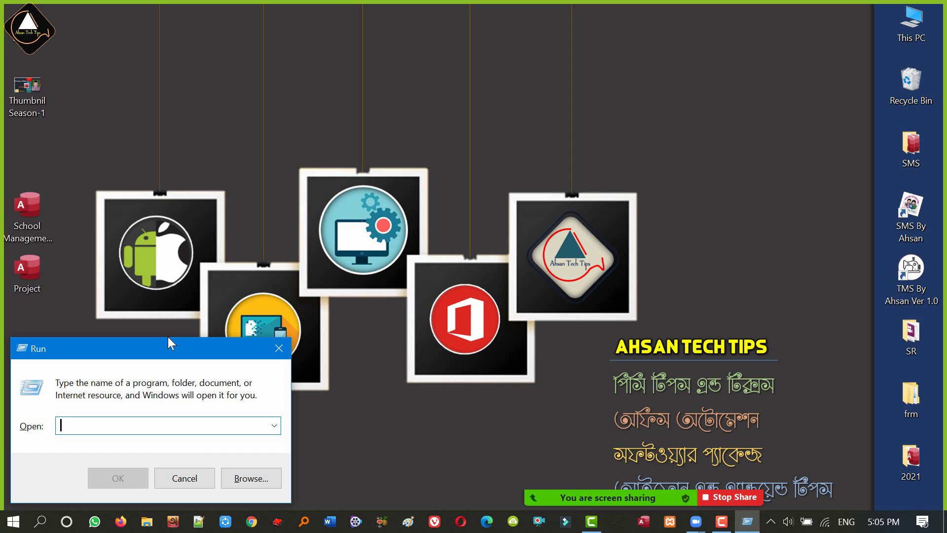
{"action": "left_click", "coordinate": [288, 349]}
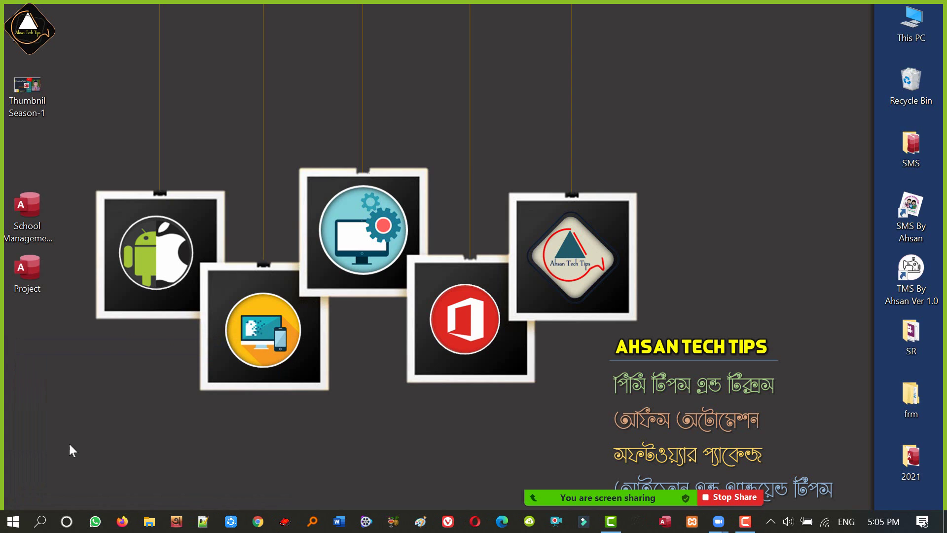
{"action": "left_click", "coordinate": [44, 527]}
{"action": "type", "text": "run"}
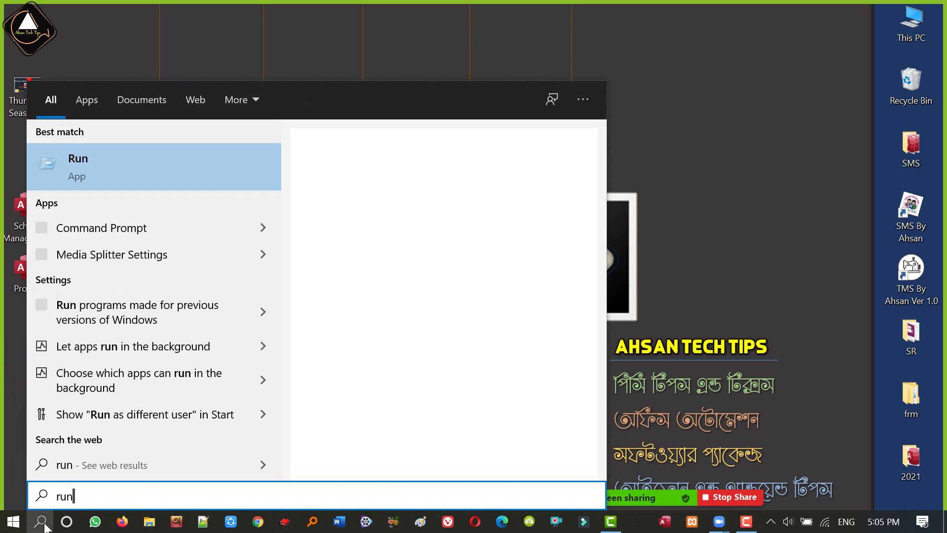
{"action": "left_click", "coordinate": [75, 164]}
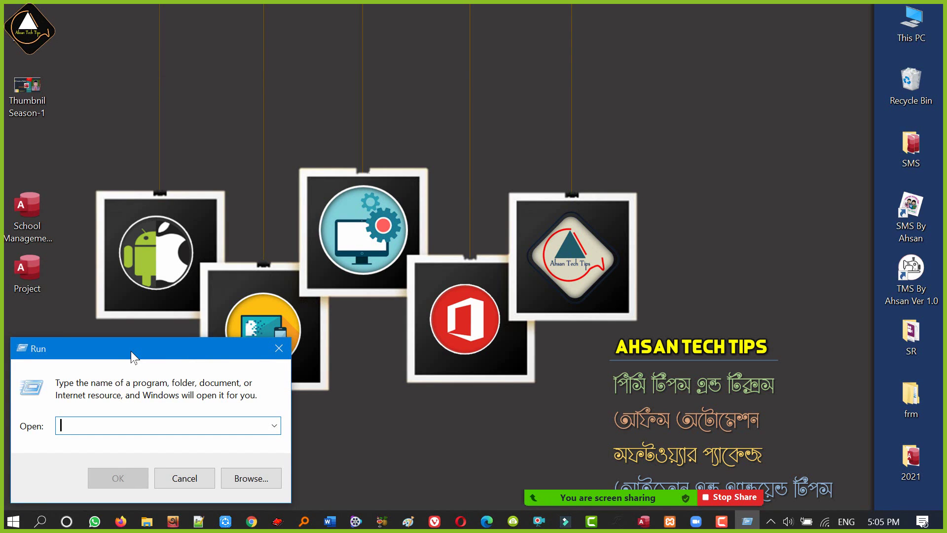
{"action": "left_click_drag", "start_coordinate": [132, 351], "coordinate": [321, 190]}
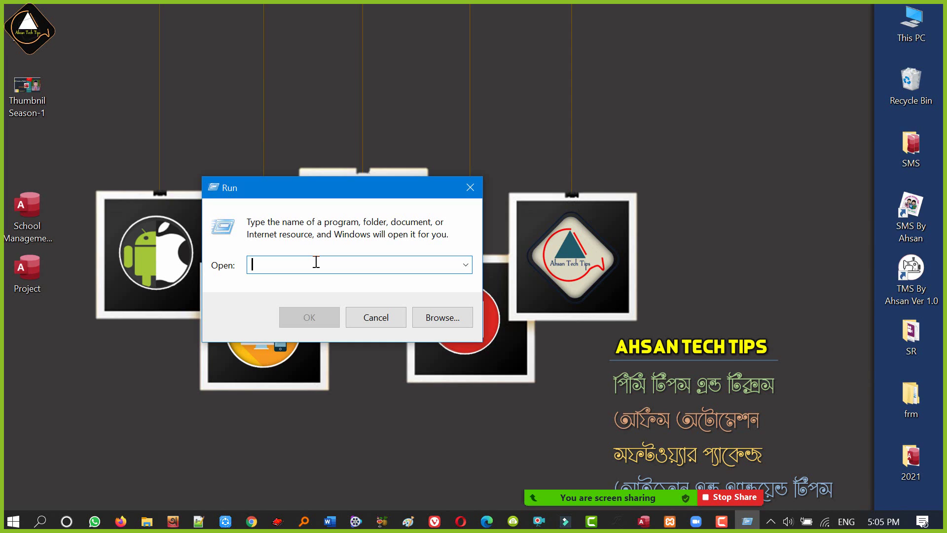
{"action": "type", "text": "regedit"}
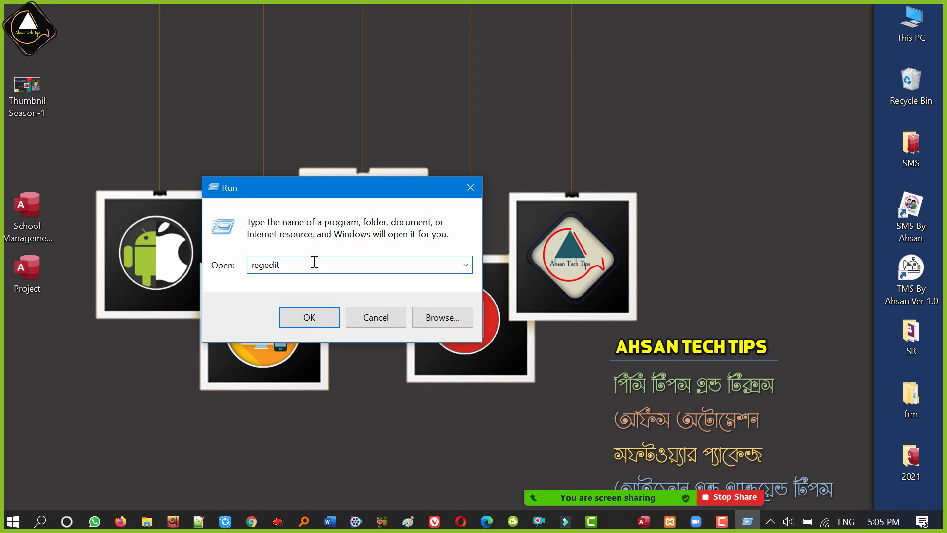
{"action": "left_click", "coordinate": [314, 319]}
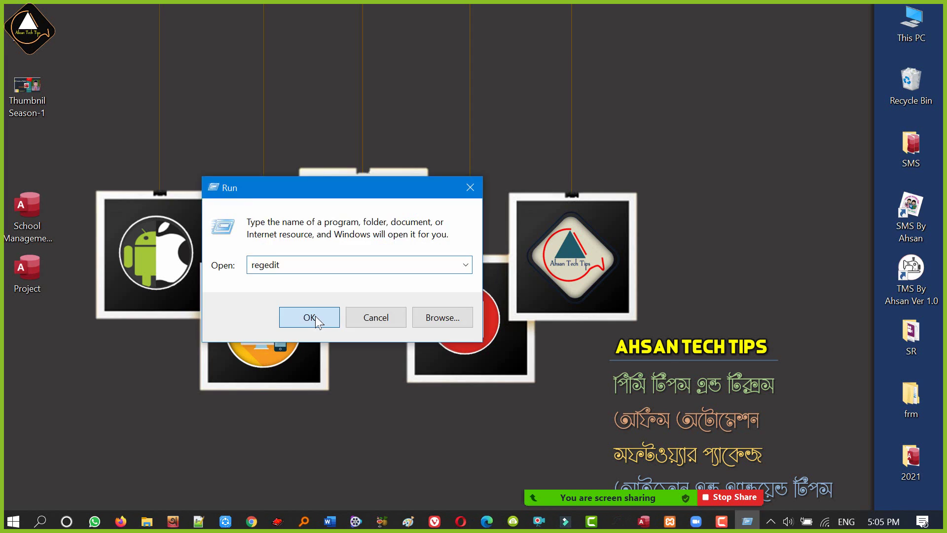
{"action": "left_click", "coordinate": [310, 318]}
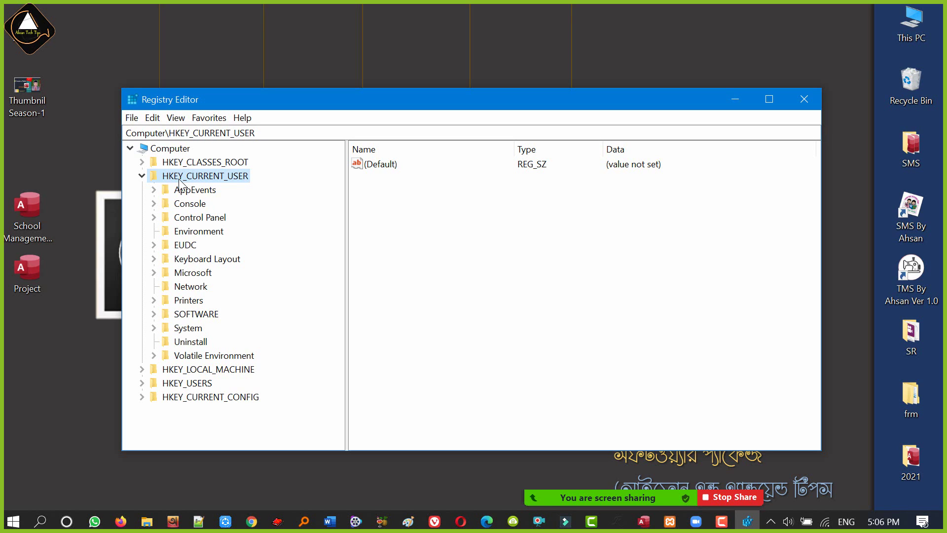
Expand the SOFTWARE key under HKEY_CURRENT_USER in the registry tree.
{"action": "left_click", "coordinate": [154, 190]}
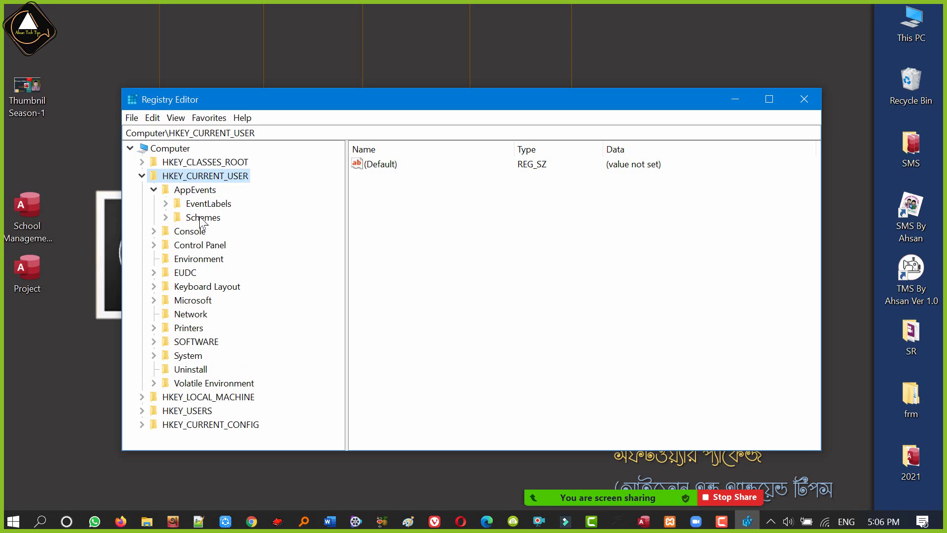
{"action": "left_click", "coordinate": [154, 189]}
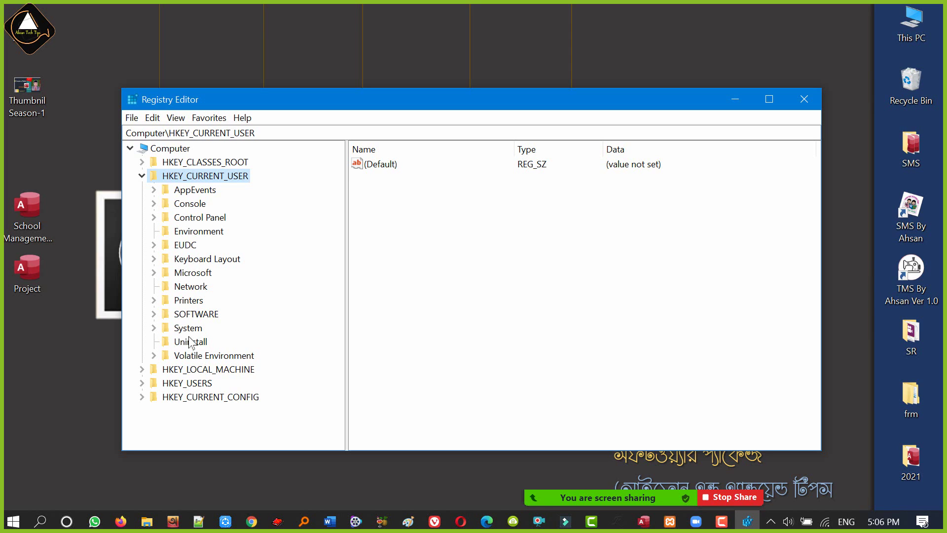
{"action": "left_click", "coordinate": [185, 317]}
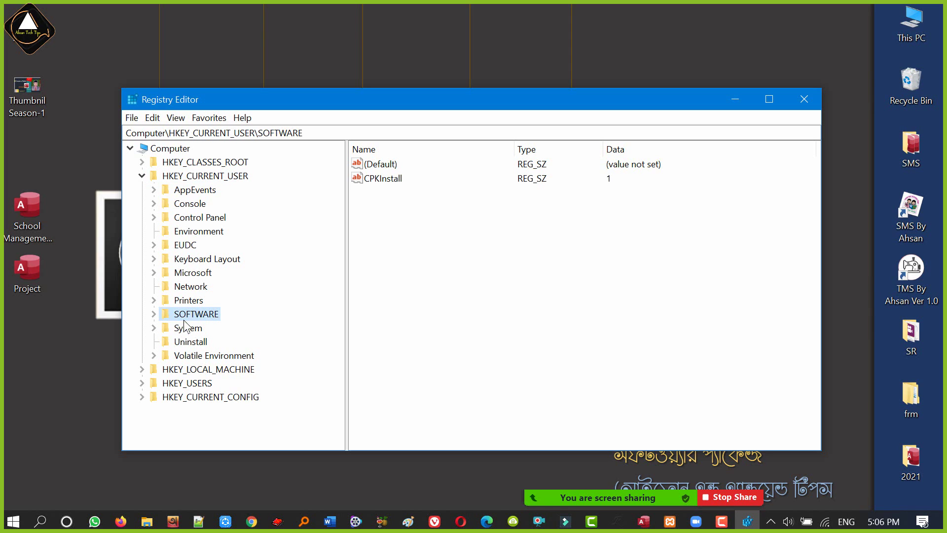
{"action": "left_click", "coordinate": [154, 315]}
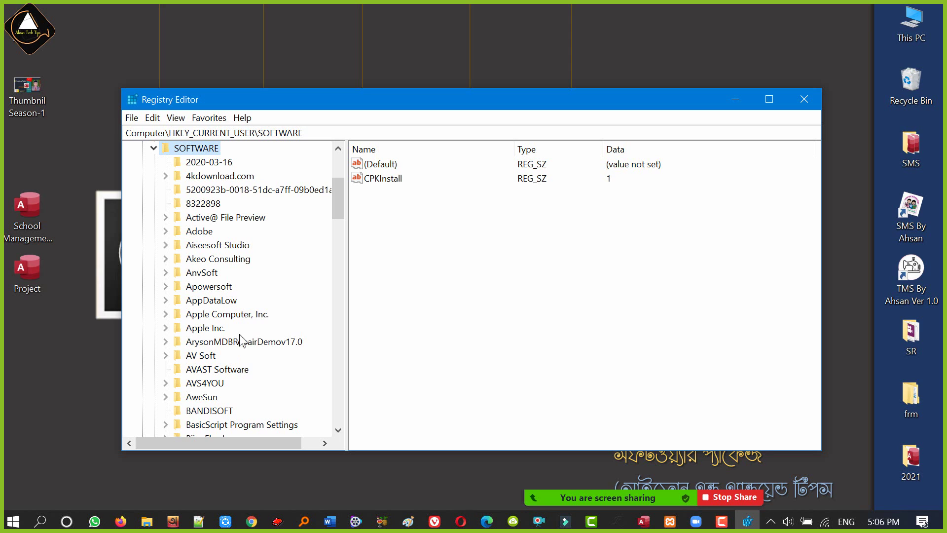
Find the Microsoft key inside HKEY_CURRENT_USER\SOFTWARE and expand it.
{"action": "scroll", "coordinate": [243, 301], "scroll_direction": "down", "scroll_amount": 3}
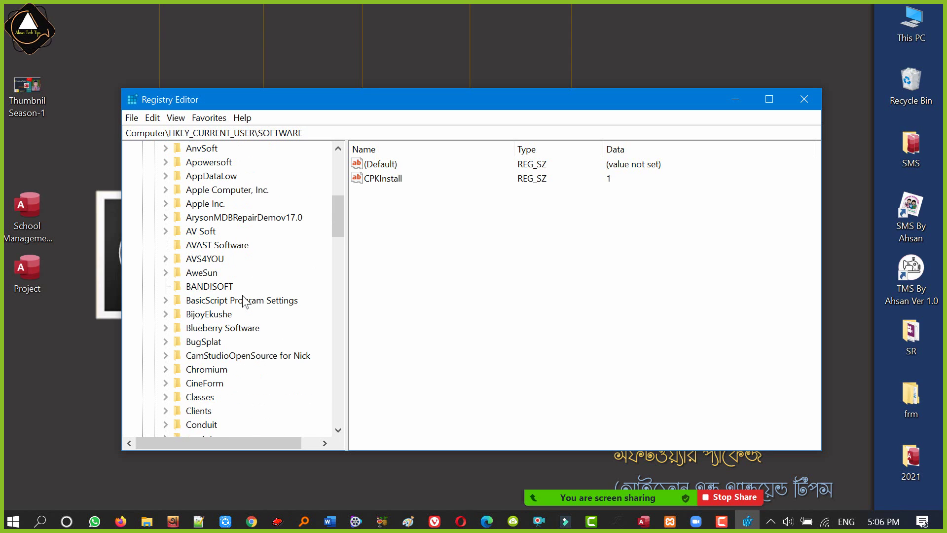
{"action": "scroll", "coordinate": [244, 302], "scroll_direction": "down", "scroll_amount": 2}
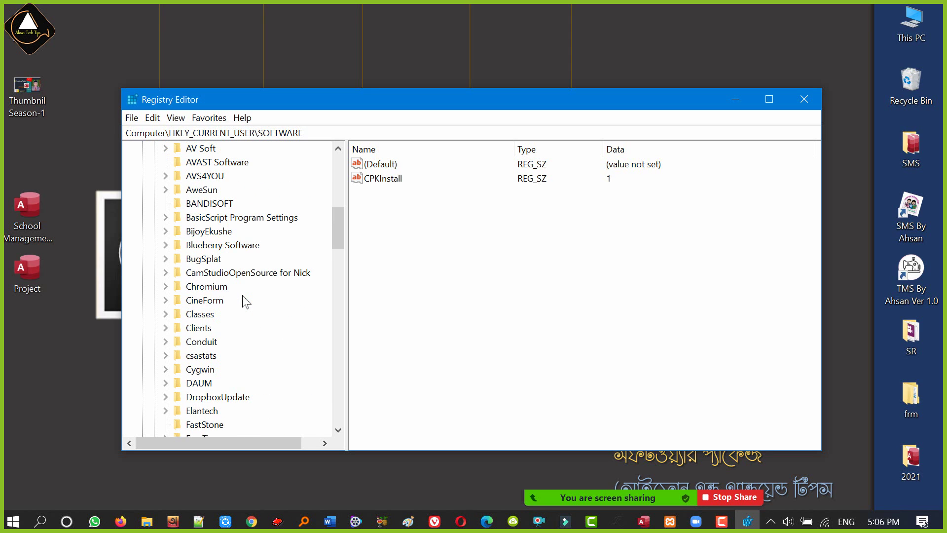
{"action": "scroll", "coordinate": [244, 302], "scroll_direction": "down", "scroll_amount": 1}
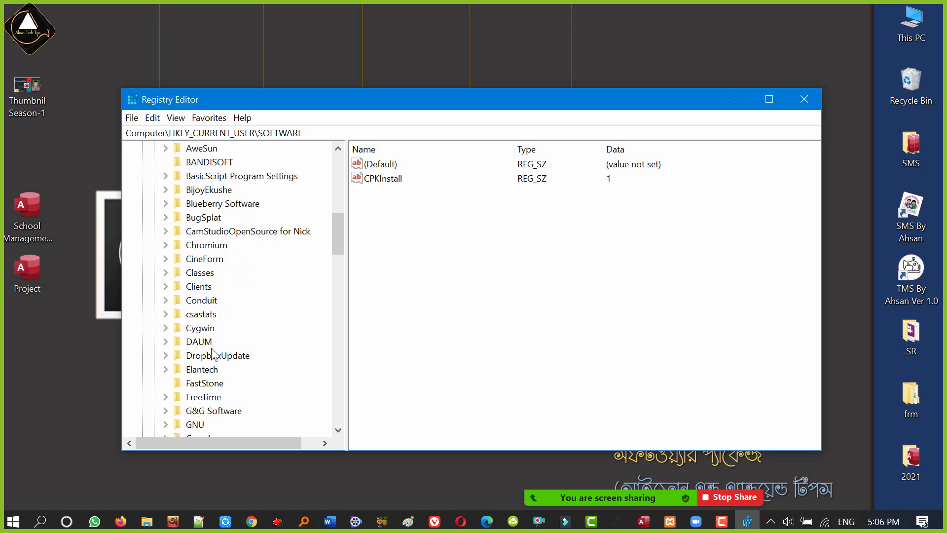
{"action": "scroll", "coordinate": [226, 267], "scroll_direction": "down", "scroll_amount": 2}
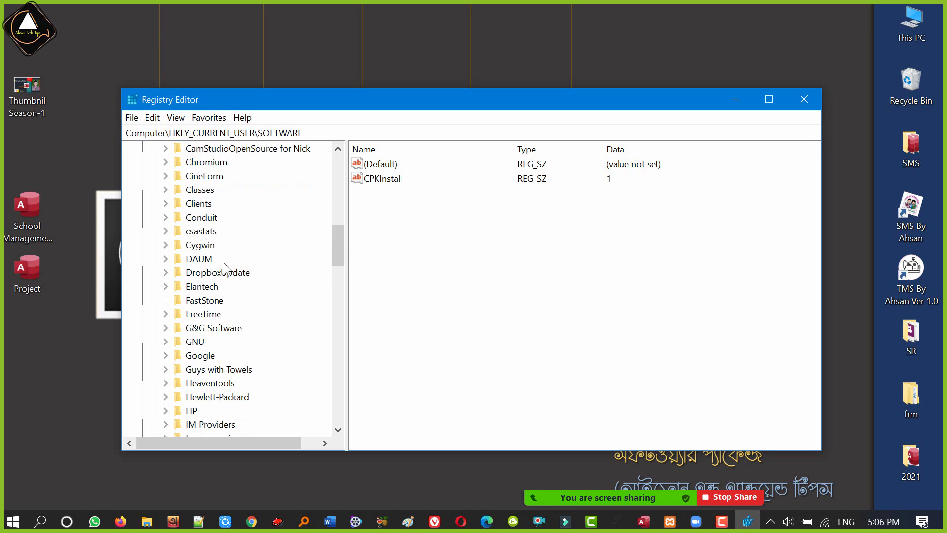
{"action": "scroll", "coordinate": [227, 269], "scroll_direction": "down", "scroll_amount": 2}
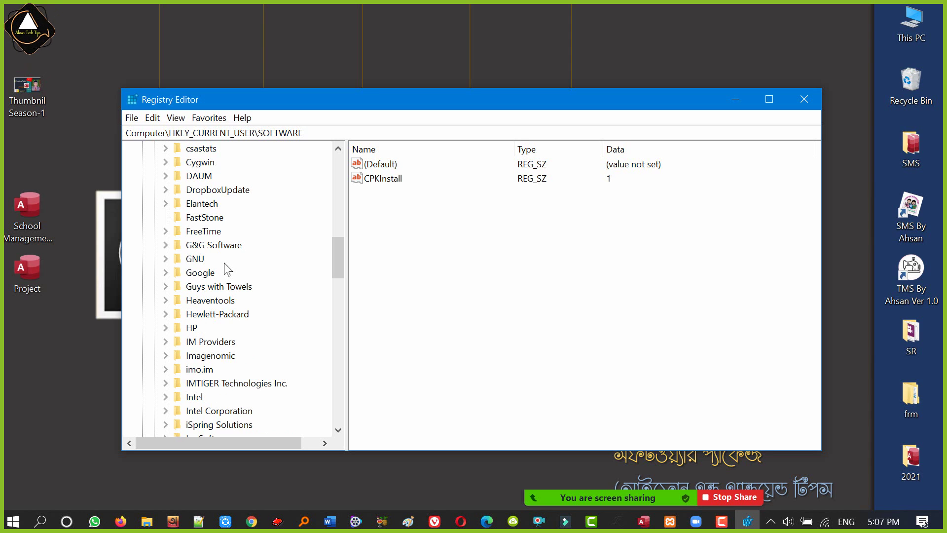
{"action": "scroll", "coordinate": [226, 269], "scroll_direction": "down", "scroll_amount": 4}
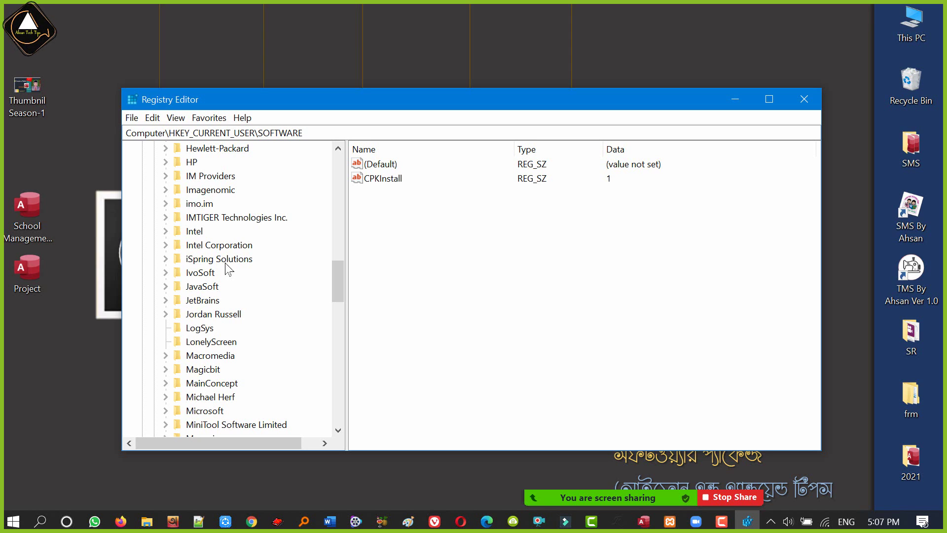
{"action": "scroll", "coordinate": [227, 269], "scroll_direction": "down", "scroll_amount": 2}
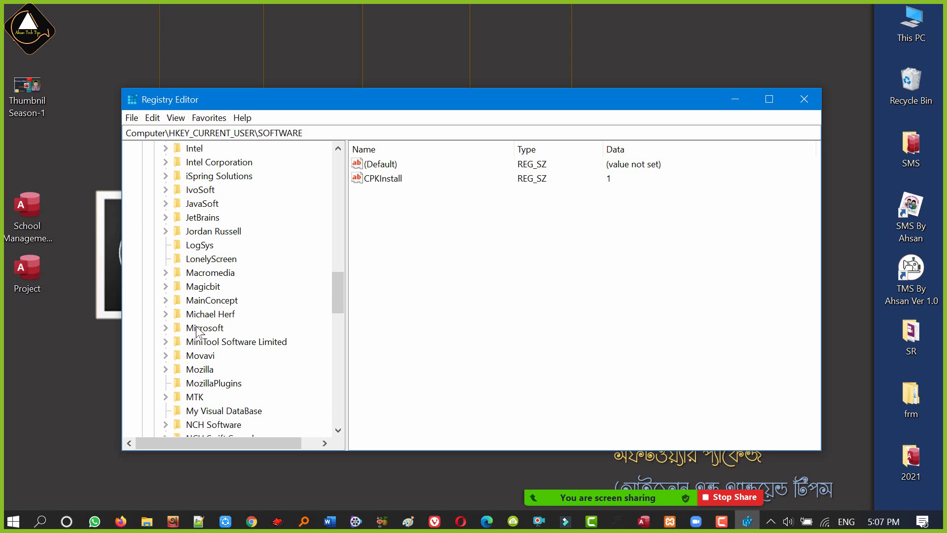
{"action": "left_click", "coordinate": [166, 328]}
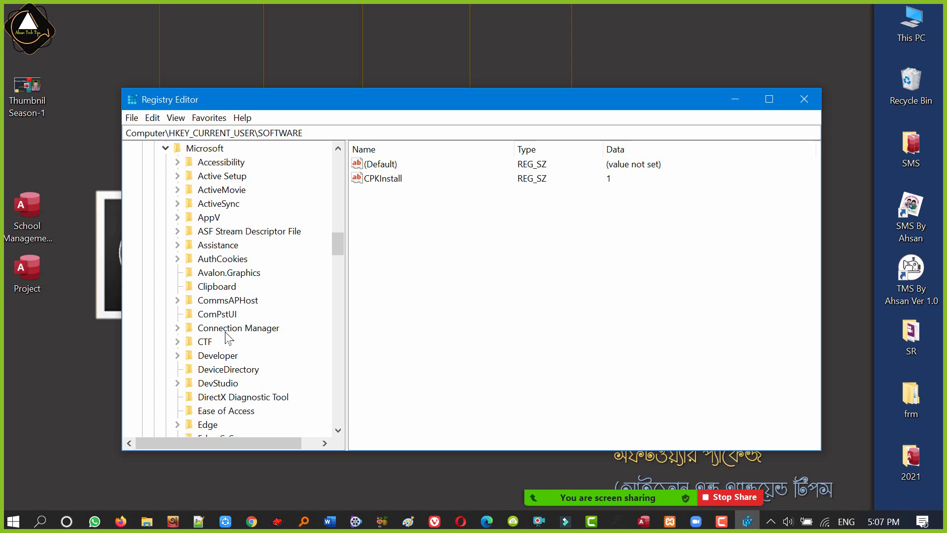
Find the Office key within the Microsoft key and expand its version and application subkeys.
{"action": "scroll", "coordinate": [252, 301], "scroll_direction": "down", "scroll_amount": 2}
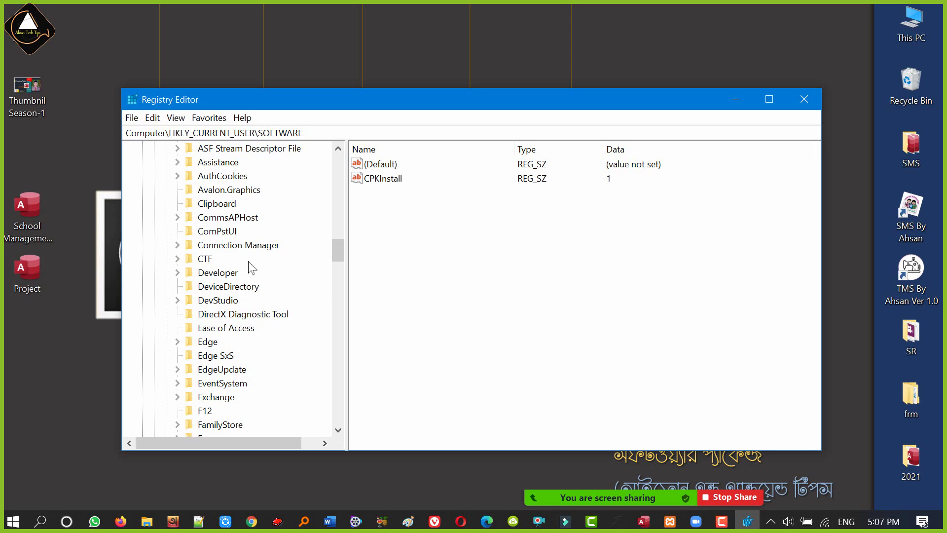
{"action": "scroll", "coordinate": [252, 268], "scroll_direction": "down", "scroll_amount": 2}
{"action": "scroll", "coordinate": [253, 268], "scroll_direction": "down", "scroll_amount": 9}
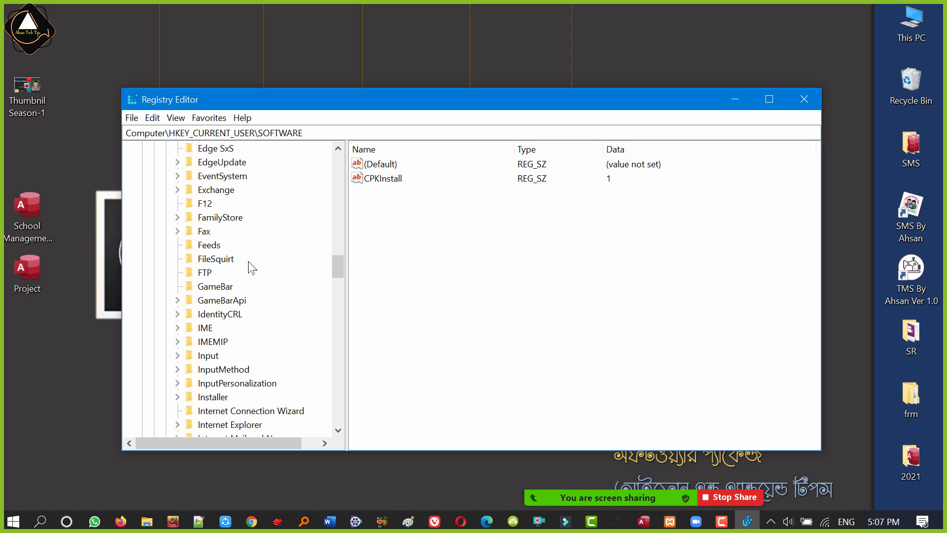
{"action": "scroll", "coordinate": [249, 262], "scroll_direction": "down", "scroll_amount": 5}
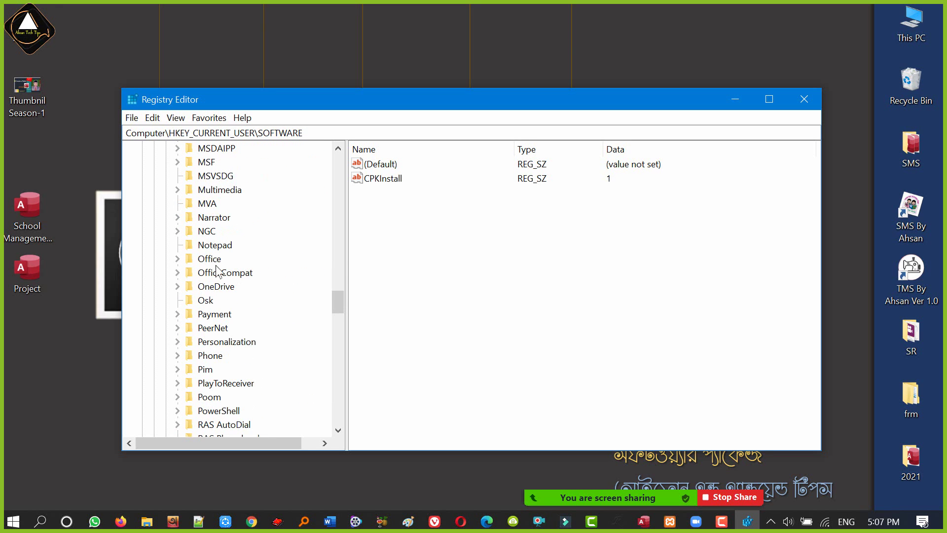
{"action": "key", "text": "ctrl"}
{"action": "key", "text": "ctrl"}
{"action": "left_click", "coordinate": [178, 259]}
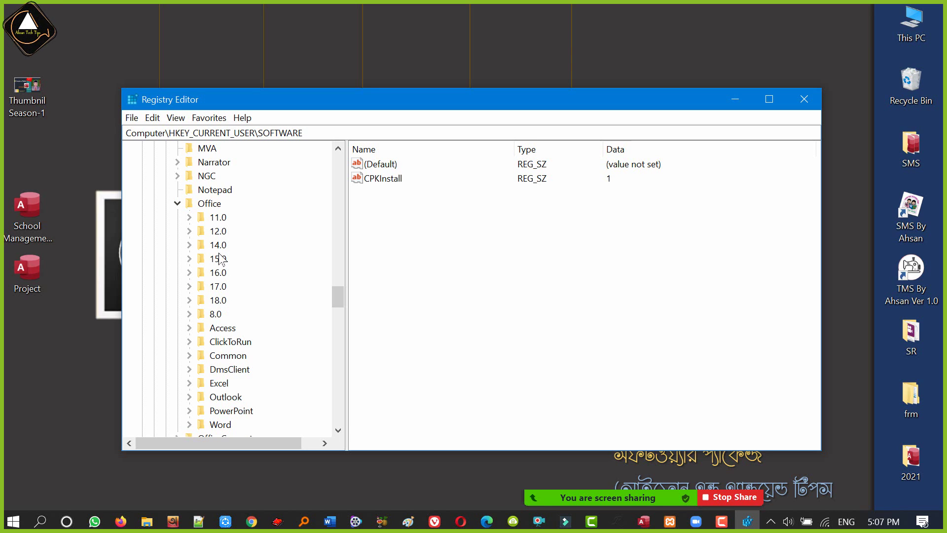
Expand and select the PowerPoint key under HKEY_CURRENT_USER\SOFTWARE\Microsoft\Office.
{"action": "scroll", "coordinate": [240, 348], "scroll_direction": "down", "scroll_amount": 1}
{"action": "scroll", "coordinate": [242, 354], "scroll_direction": "down", "scroll_amount": 1}
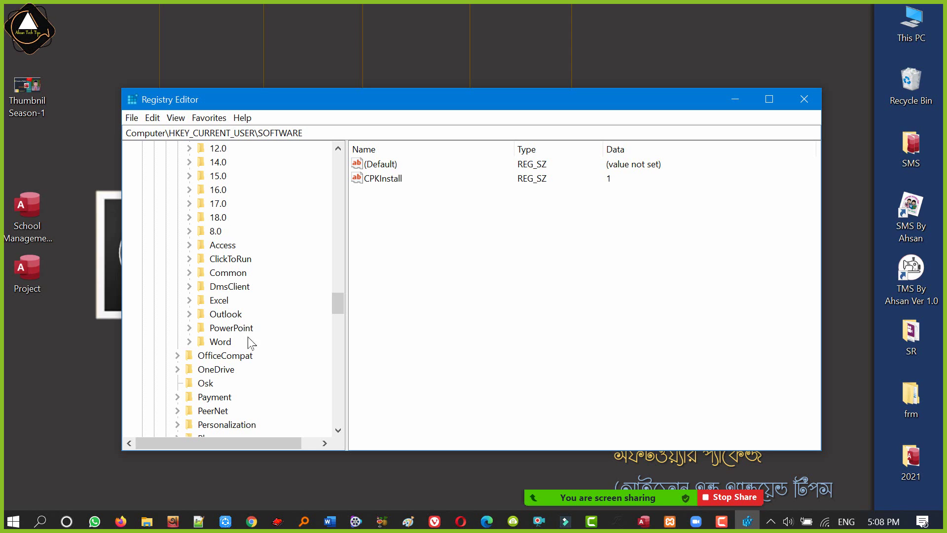
{"action": "left_click", "coordinate": [189, 327]}
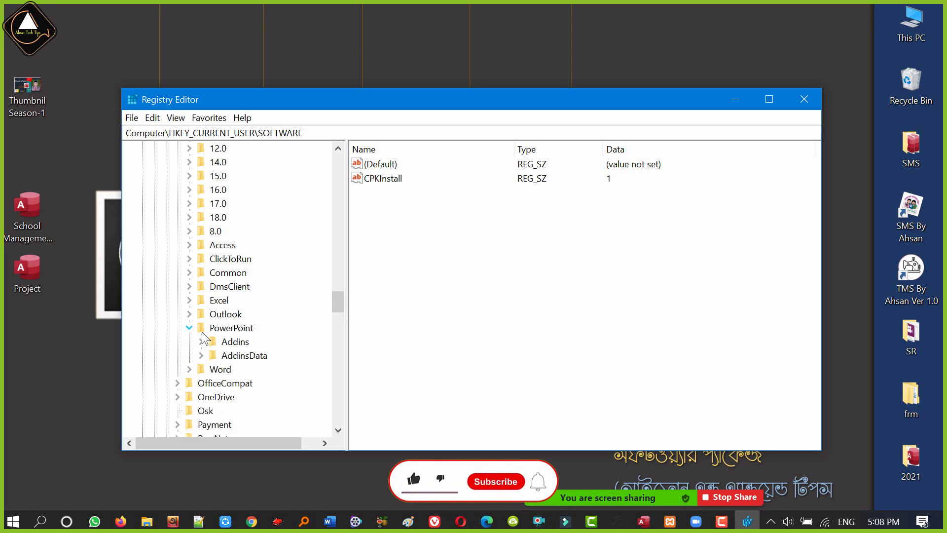
{"action": "left_click", "coordinate": [230, 328]}
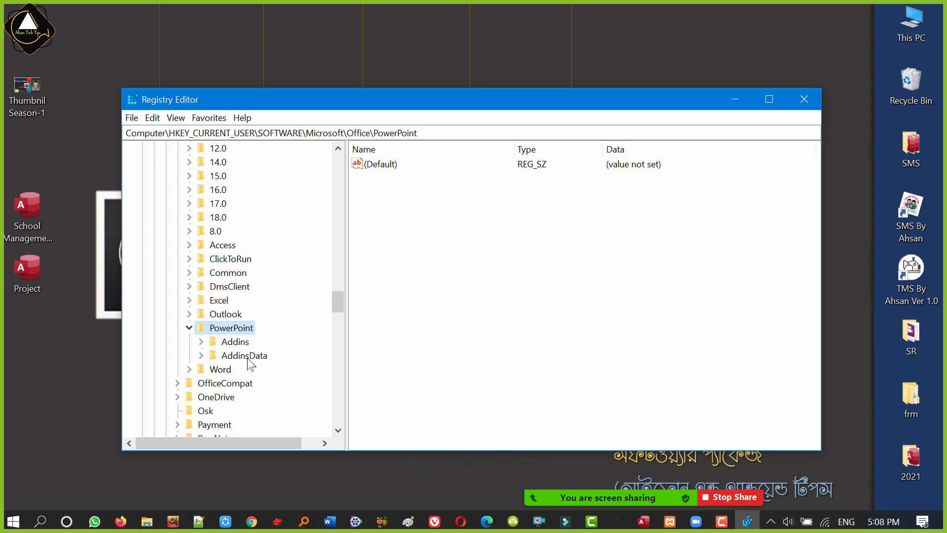
Examine the PowerPoint key and its Addins subkey, and collapse the PowerPoint key.
{"action": "right_click", "coordinate": [227, 329]}
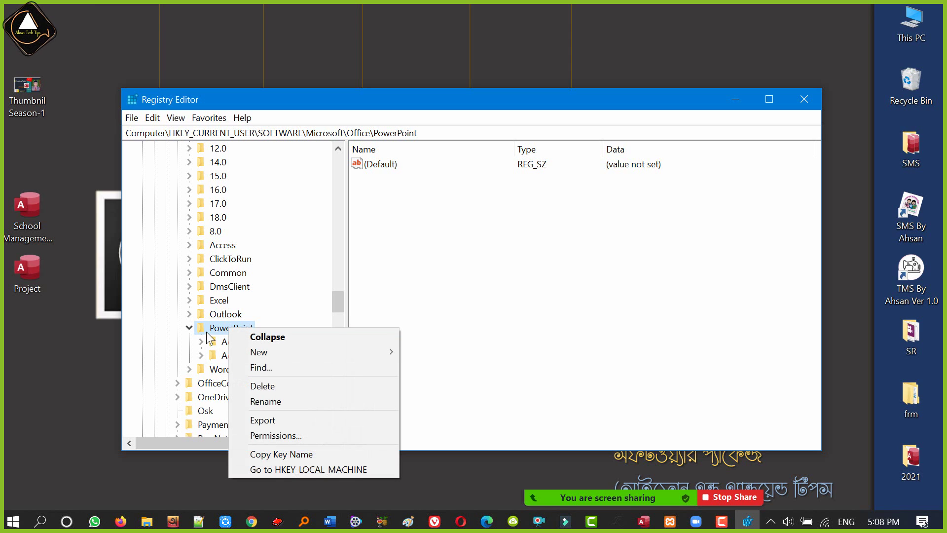
{"action": "left_click", "coordinate": [220, 343]}
{"action": "left_click", "coordinate": [233, 334]}
{"action": "left_click", "coordinate": [235, 343]}
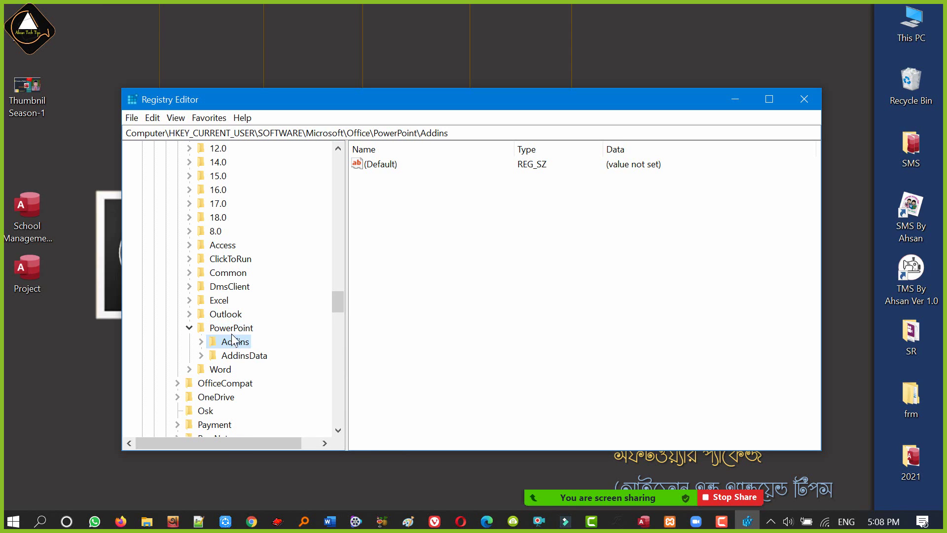
{"action": "left_click", "coordinate": [234, 330]}
{"action": "left_click", "coordinate": [237, 341]}
{"action": "scroll", "coordinate": [237, 342], "scroll_direction": "down", "scroll_amount": 1}
{"action": "left_click", "coordinate": [189, 286]}
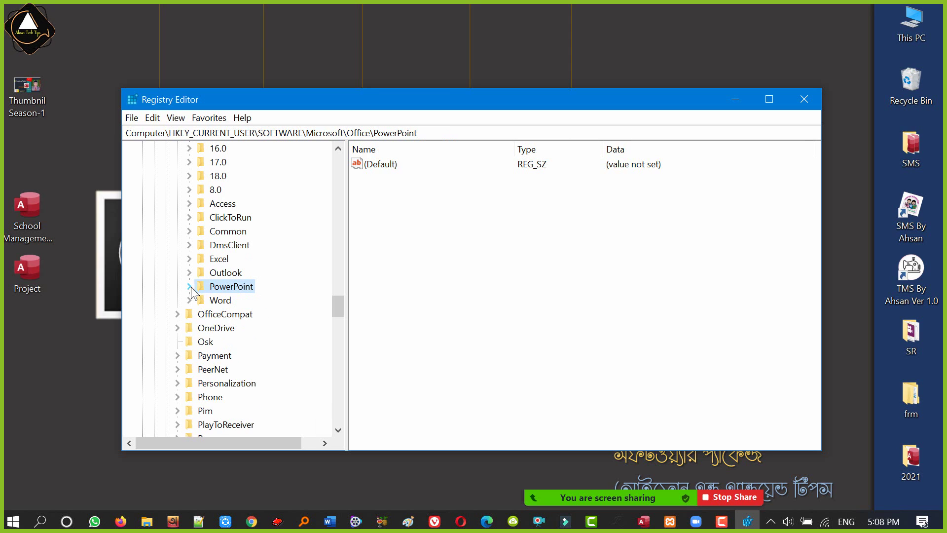
Reopen the PowerPoint key under Office and inspect the (Default) string value of its AddinsData subkey.
{"action": "scroll", "coordinate": [227, 301], "scroll_direction": "up", "scroll_amount": 3}
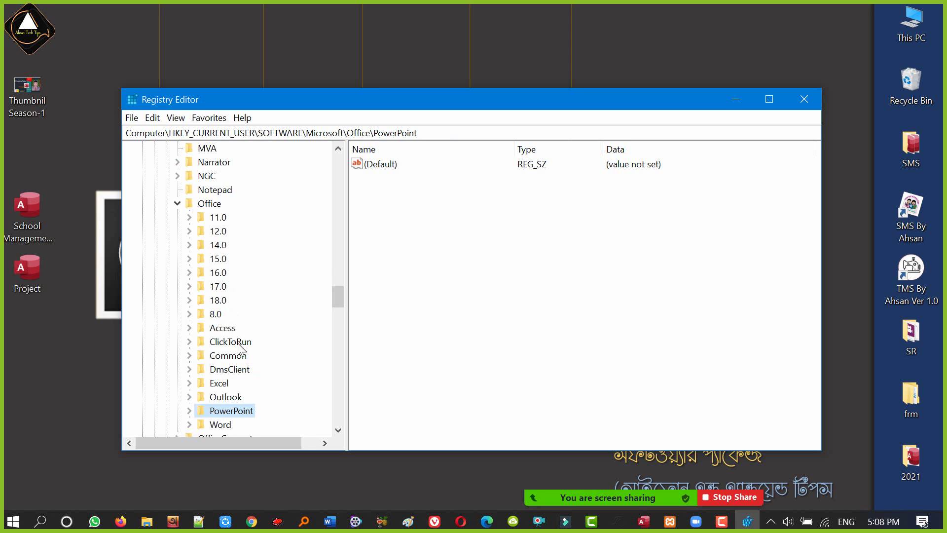
{"action": "scroll", "coordinate": [232, 345], "scroll_direction": "down", "scroll_amount": 3}
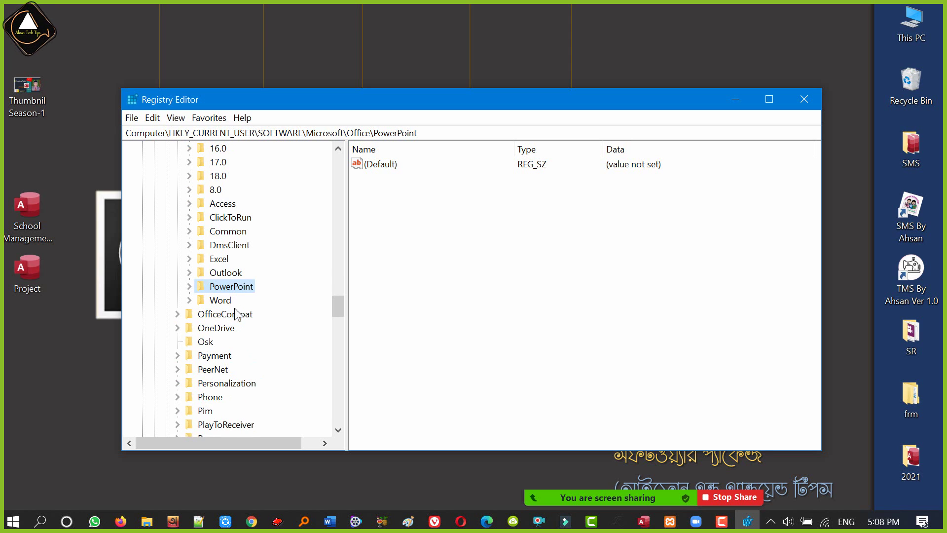
{"action": "left_click", "coordinate": [189, 286]}
{"action": "left_click", "coordinate": [235, 300]}
{"action": "left_click", "coordinate": [238, 315]}
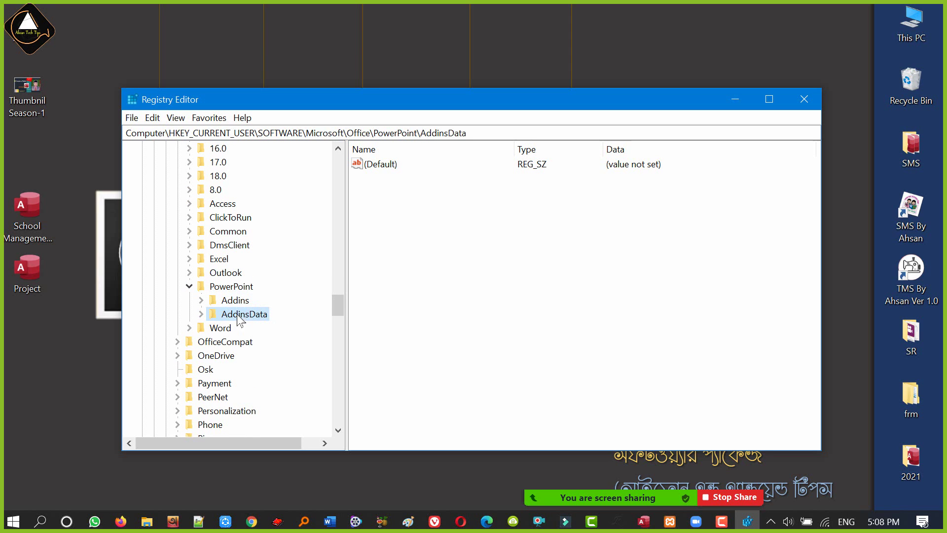
{"action": "left_click", "coordinate": [385, 165]}
{"action": "double_click", "coordinate": [381, 164]}
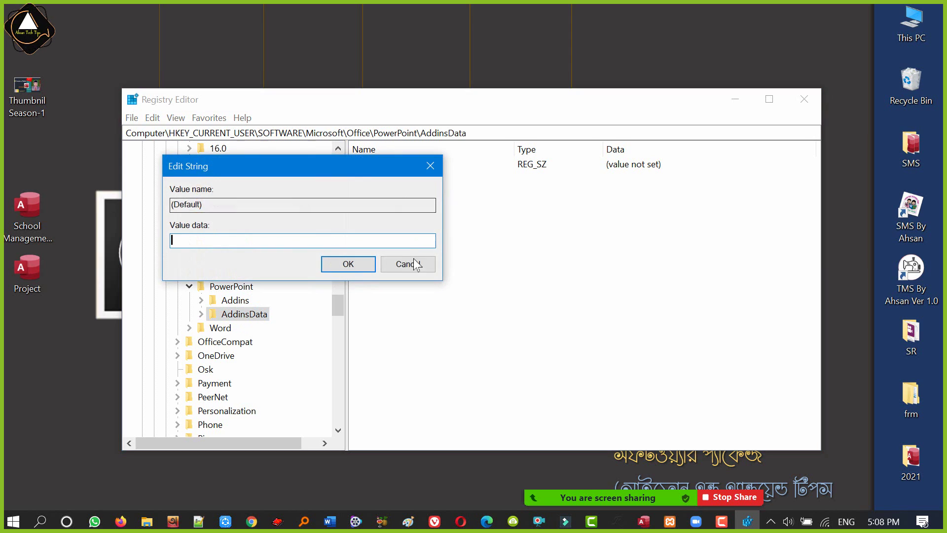
{"action": "left_click", "coordinate": [403, 264]}
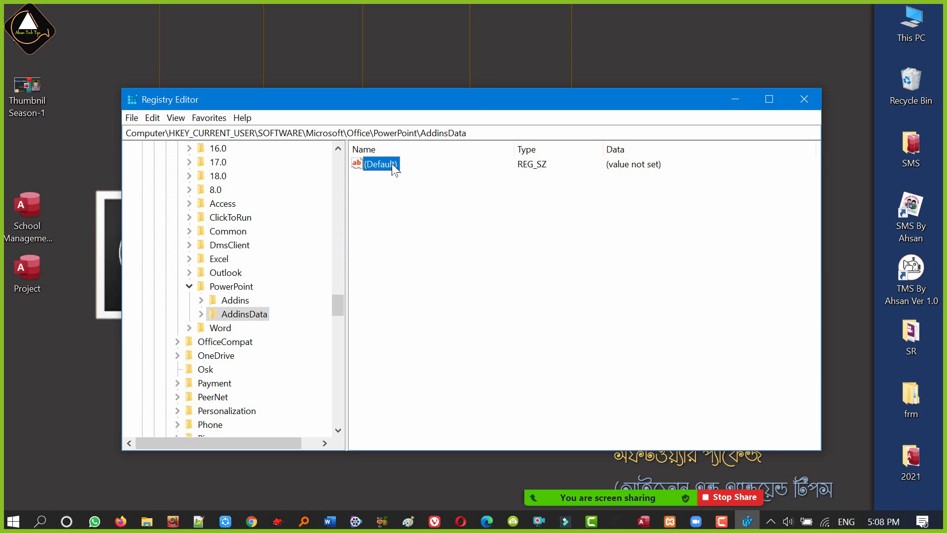
Collapse and select the PowerPoint key directly under Office, and return to Office's version subkeys.
{"action": "left_click", "coordinate": [189, 286]}
{"action": "left_click", "coordinate": [207, 287]}
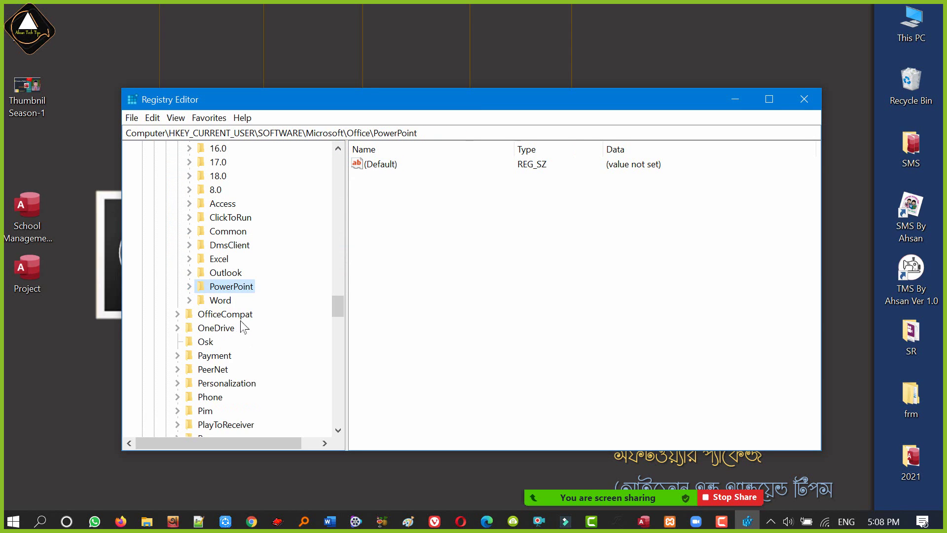
{"action": "scroll", "coordinate": [242, 328], "scroll_direction": "up", "scroll_amount": 2}
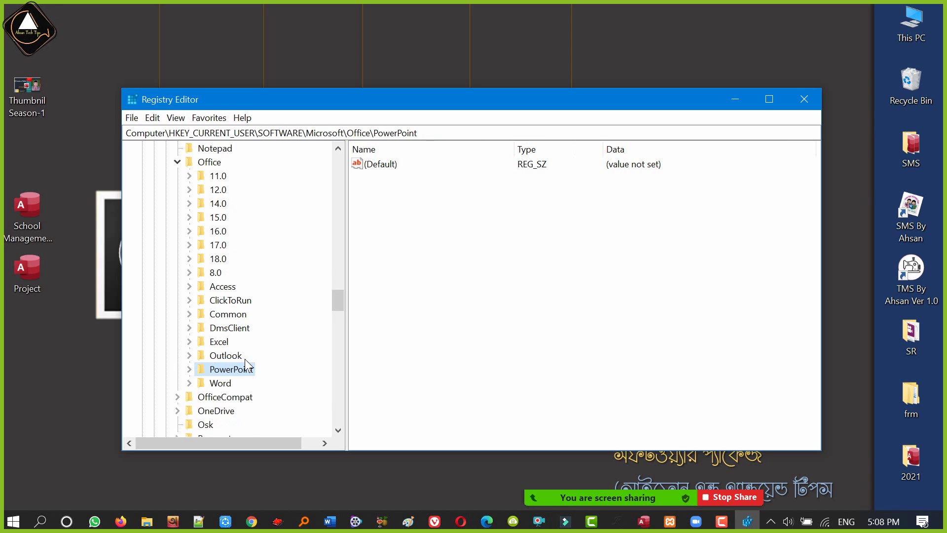
{"action": "scroll", "coordinate": [247, 365], "scroll_direction": "up", "scroll_amount": 1}
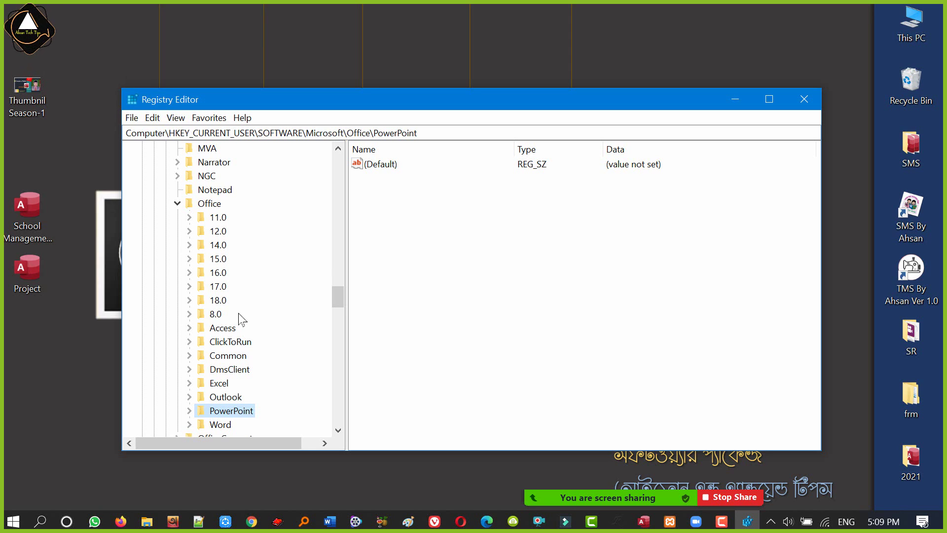
Go through the Office version keys 11.0, 12.0, 14.0, 15.0 and 16.0 one by one.
{"action": "left_click", "coordinate": [219, 218]}
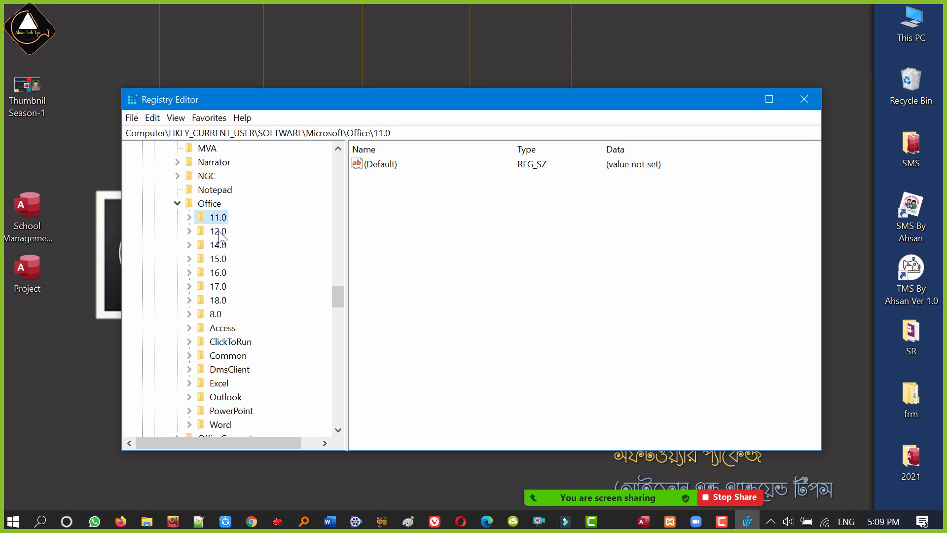
{"action": "left_click", "coordinate": [220, 232]}
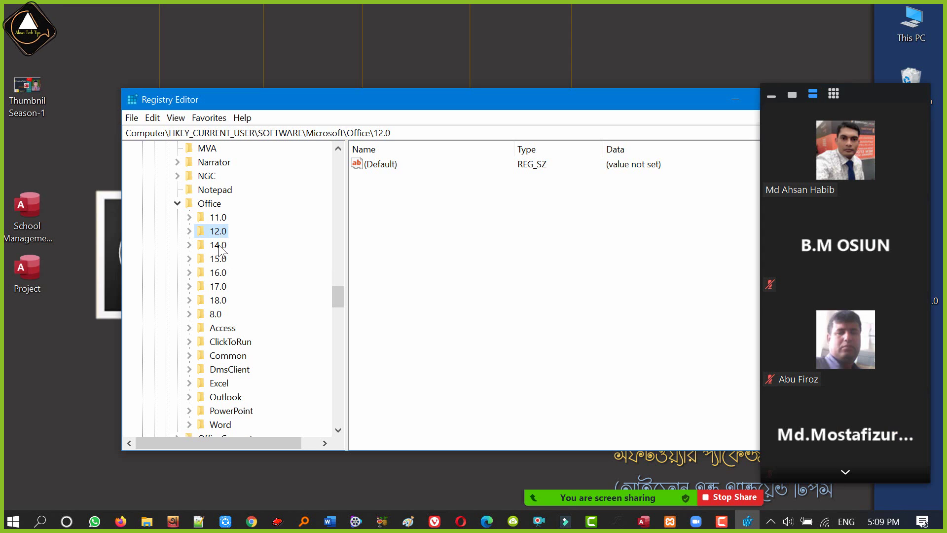
{"action": "left_click", "coordinate": [219, 247]}
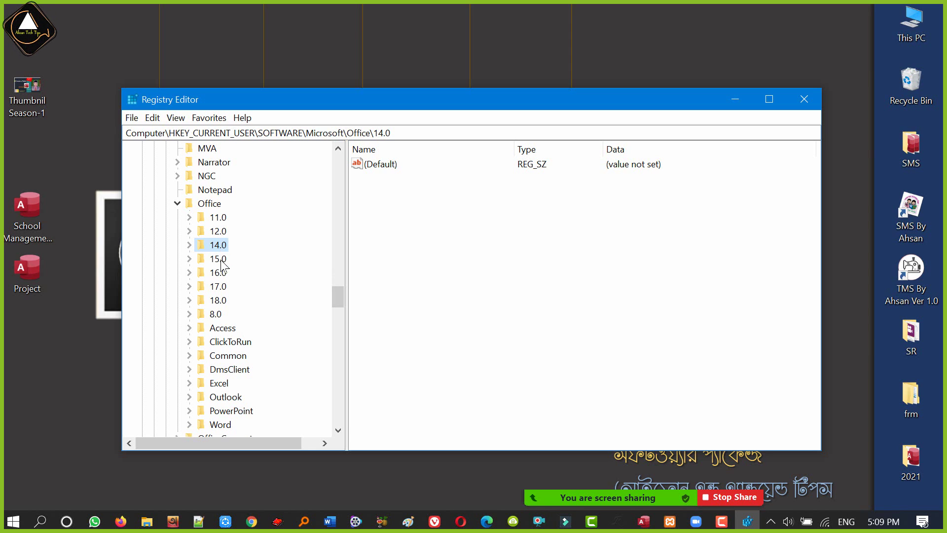
{"action": "left_click", "coordinate": [220, 261]}
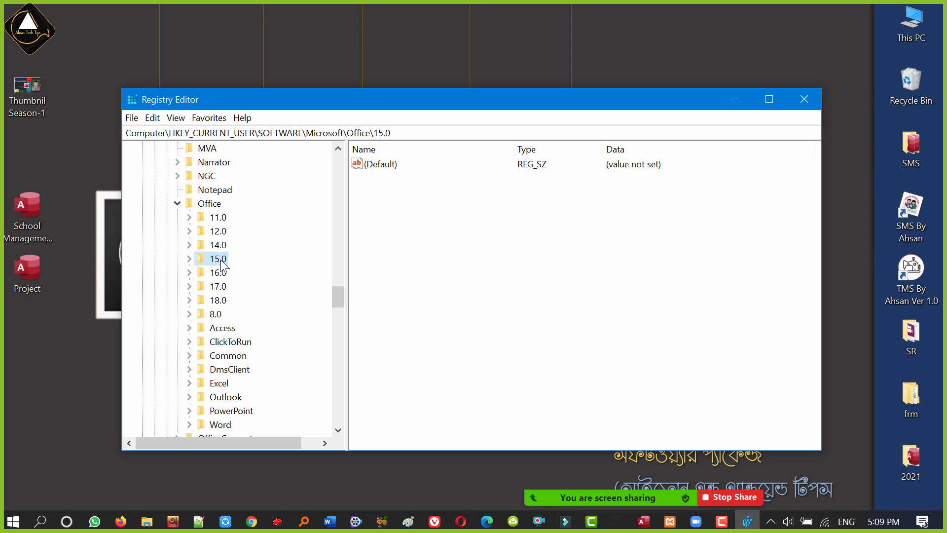
{"action": "left_click", "coordinate": [219, 275]}
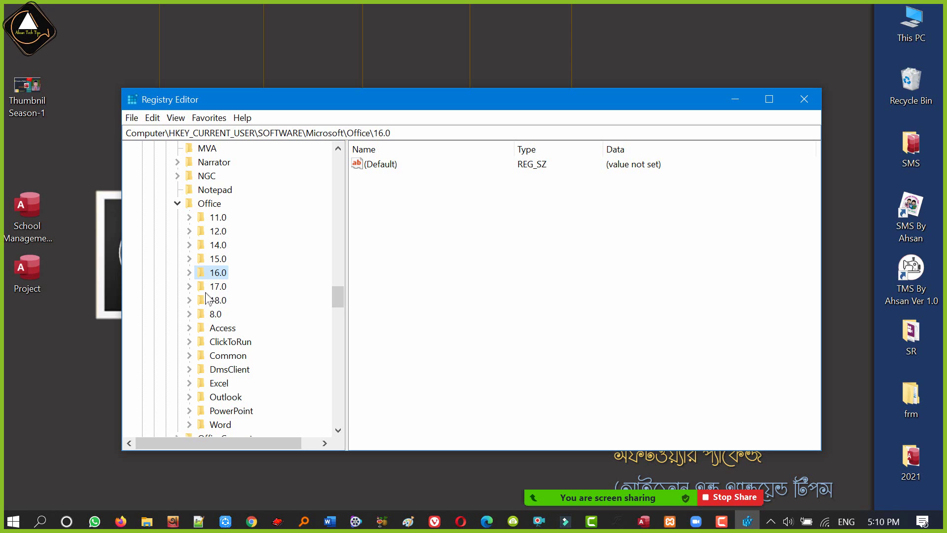
Expand the 16.0 key and its PowerPoint subkey, and open the Options key inside it.
{"action": "left_click", "coordinate": [189, 273]}
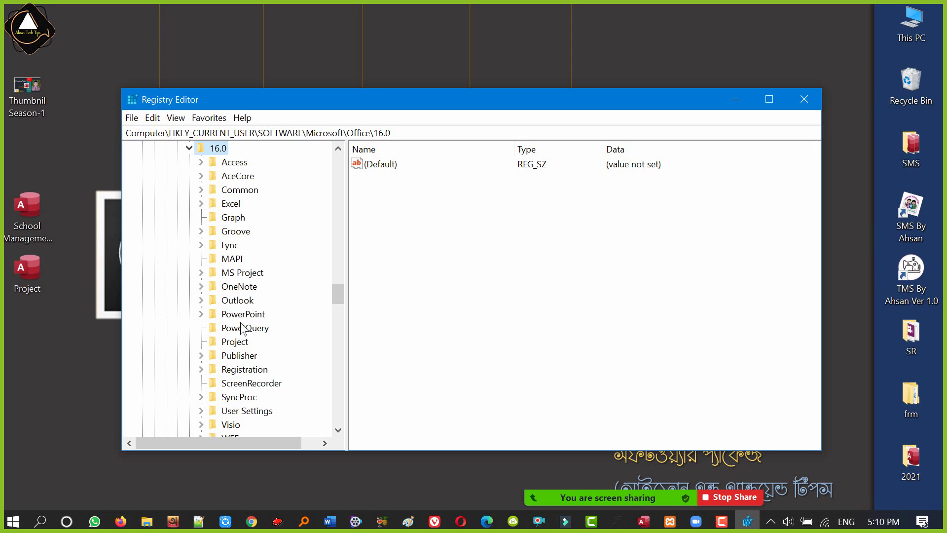
{"action": "scroll", "coordinate": [249, 331], "scroll_direction": "down", "scroll_amount": 2}
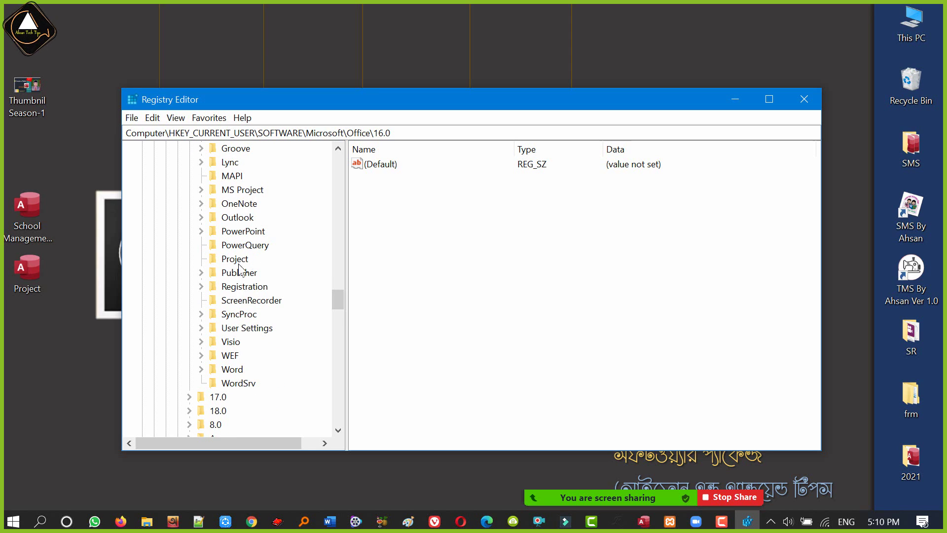
{"action": "left_click", "coordinate": [201, 231]}
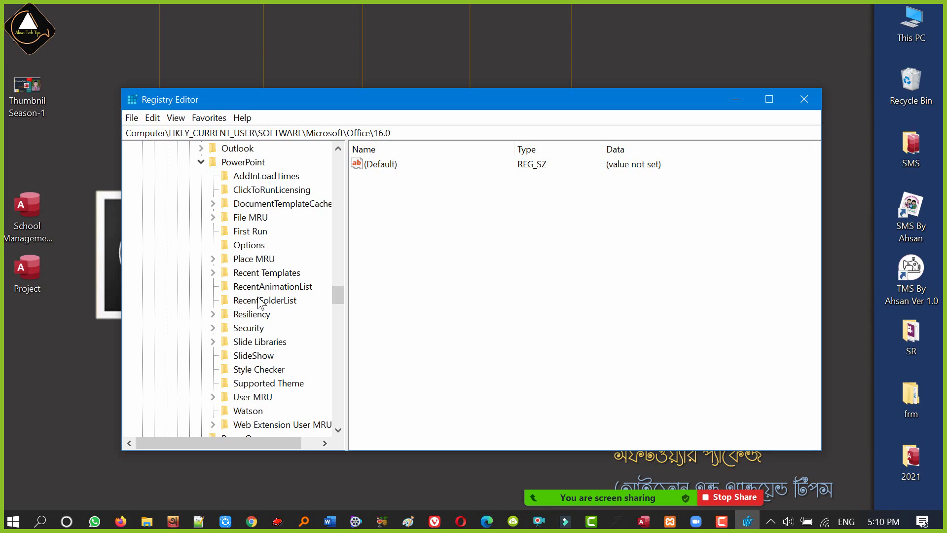
{"action": "scroll", "coordinate": [260, 301], "scroll_direction": "down", "scroll_amount": 2}
{"action": "scroll", "coordinate": [288, 309], "scroll_direction": "up", "scroll_amount": 2}
{"action": "left_click", "coordinate": [249, 245]}
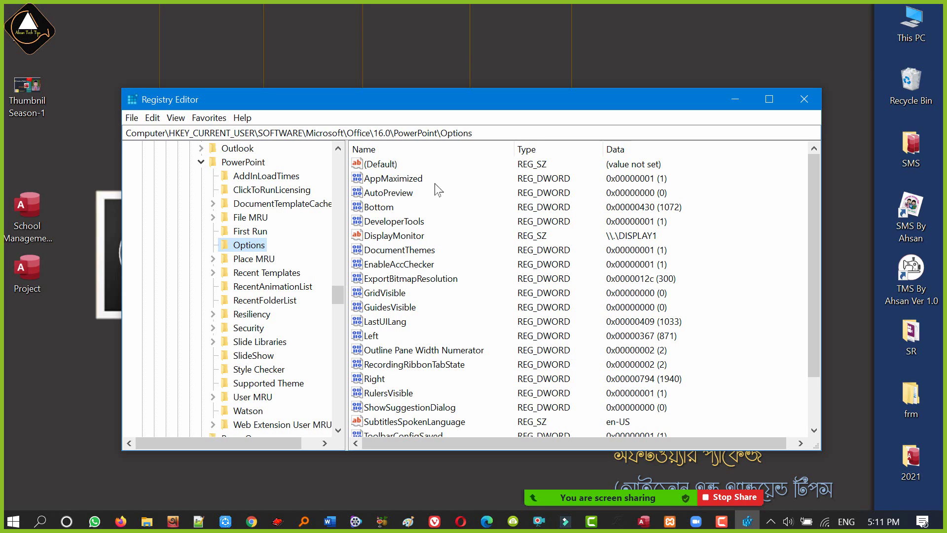
Inspect the AutoPreview DWORD's data without changing it, and look through the other values in the Options key.
{"action": "left_click", "coordinate": [390, 193]}
{"action": "double_click", "coordinate": [396, 192]}
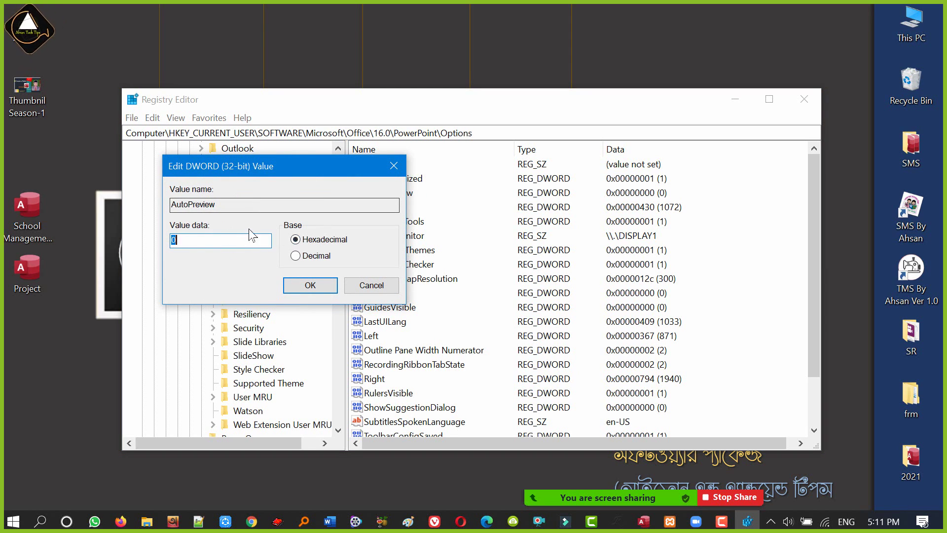
{"action": "left_click_drag", "start_coordinate": [267, 170], "coordinate": [270, 198]}
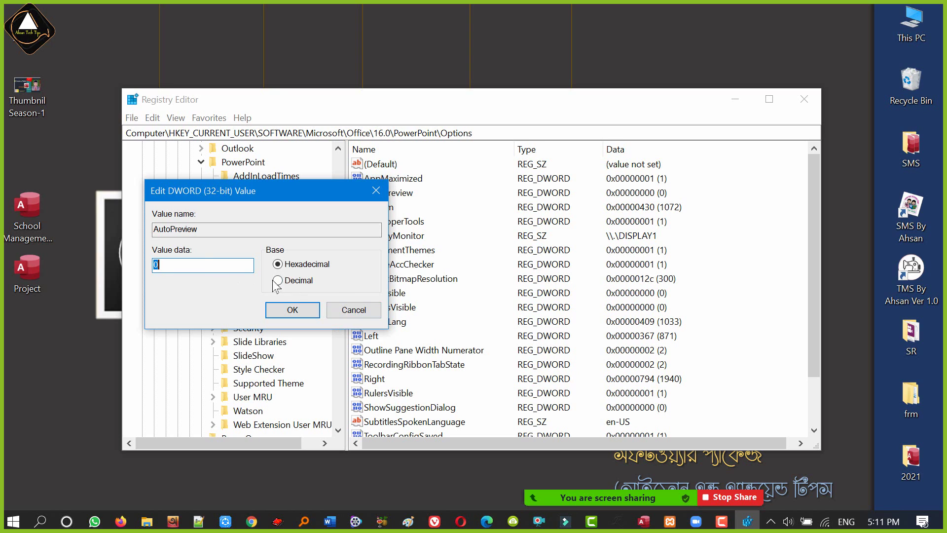
{"action": "left_click", "coordinate": [354, 311]}
{"action": "left_click", "coordinate": [402, 250]}
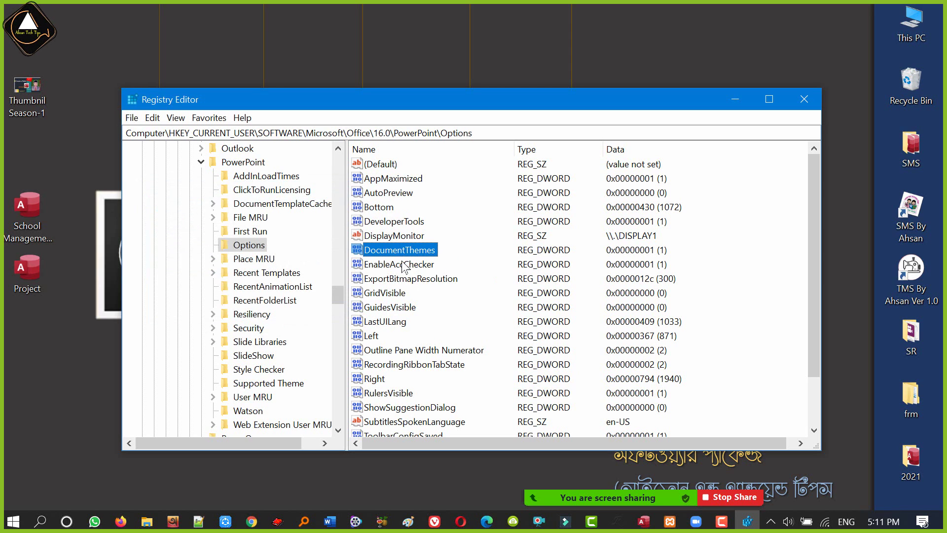
{"action": "scroll", "coordinate": [454, 254], "scroll_direction": "down", "scroll_amount": 2}
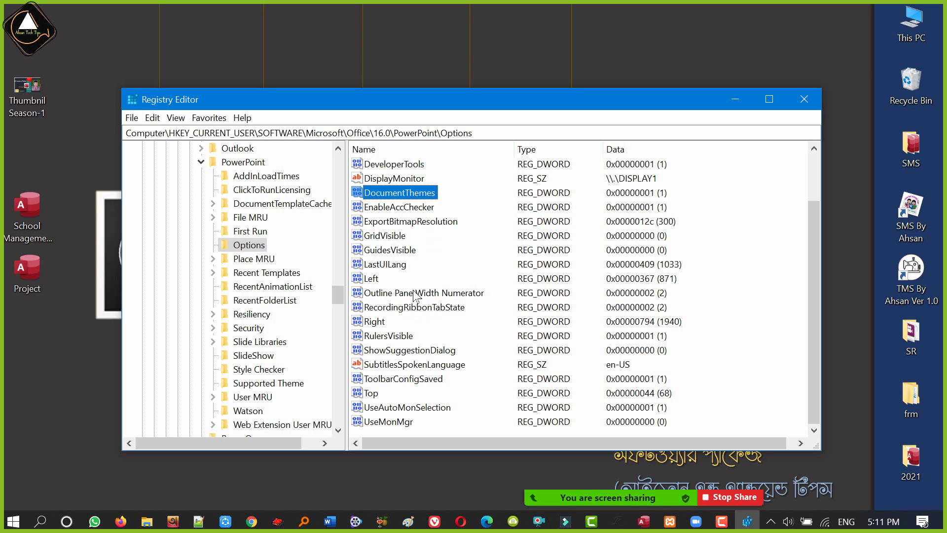
Create a new DWORD (32-bit) value named hyghgh in the PowerPoint Options key.
{"action": "right_click", "coordinate": [460, 250]}
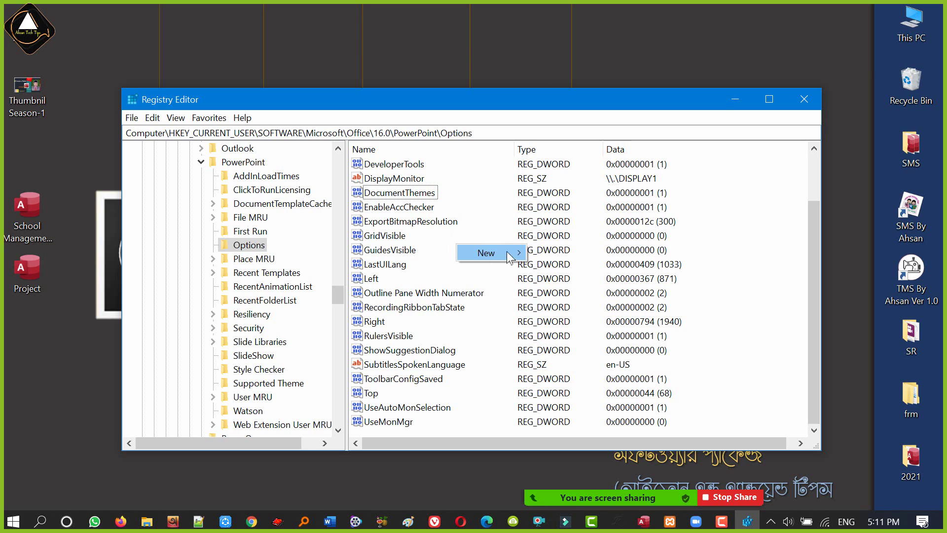
{"action": "mouse_move", "coordinate": [508, 256]}
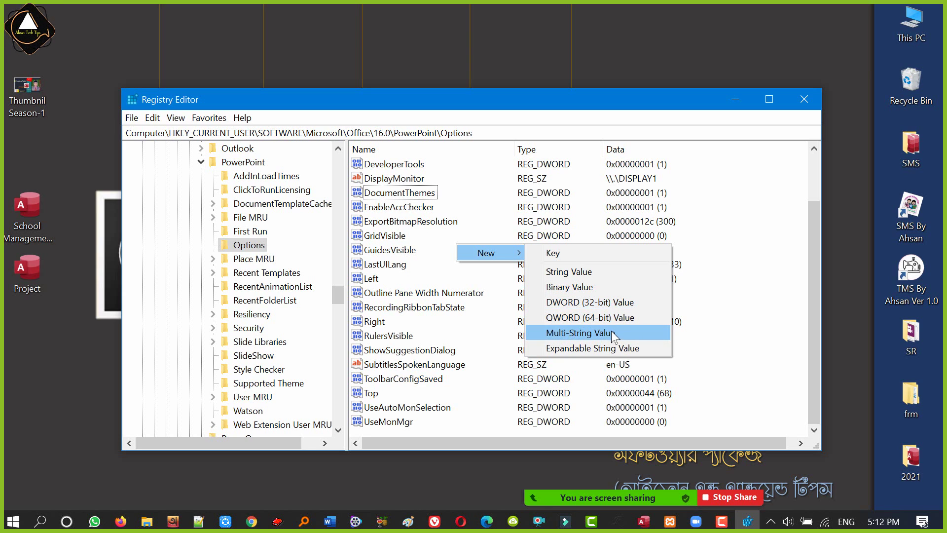
{"action": "left_click", "coordinate": [614, 302]}
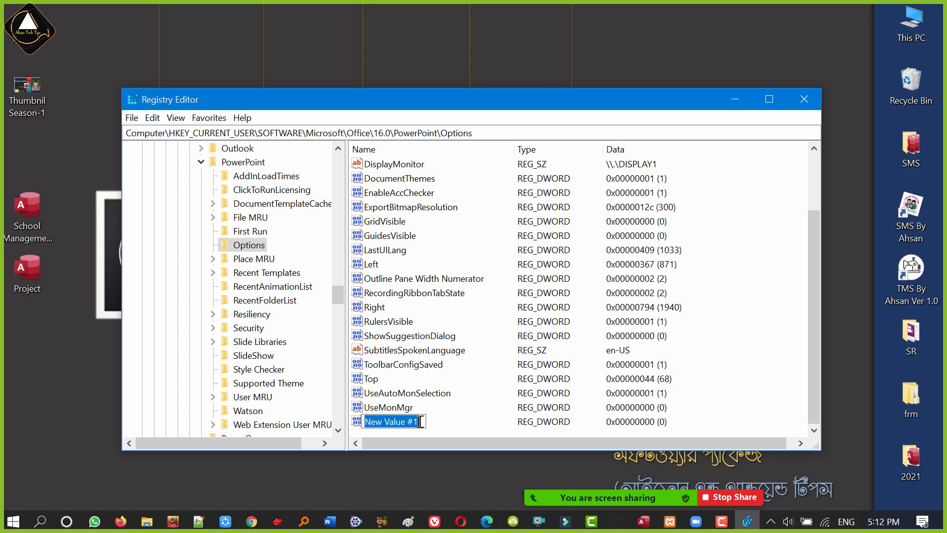
{"action": "type", "text": "hyghgh"}
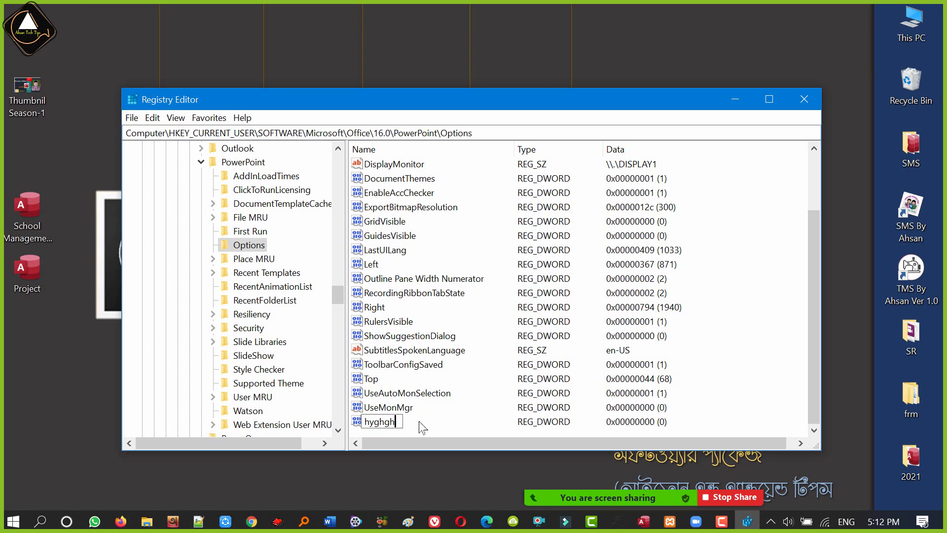
{"action": "key", "text": "Return"}
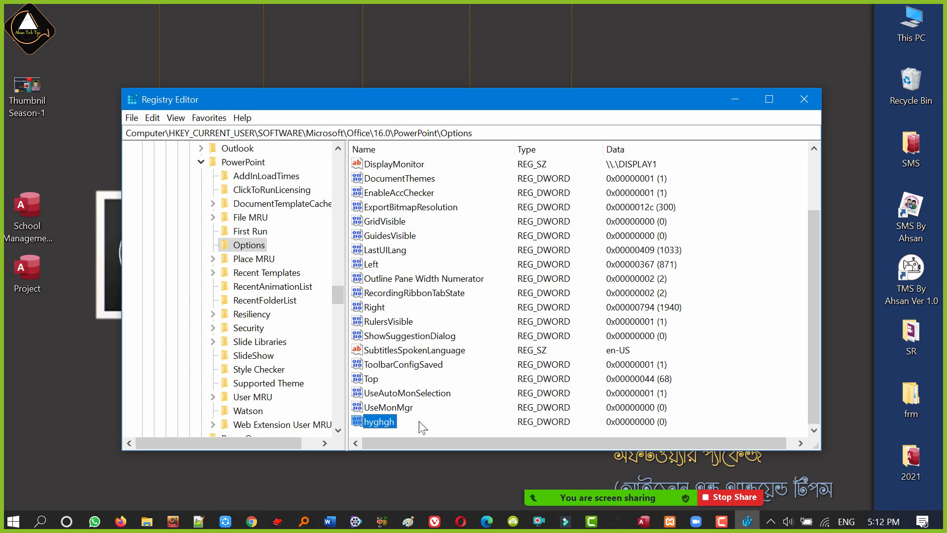
Open the hyghgh value to inspect its data and base options, and close it without changes.
{"action": "double_click", "coordinate": [385, 422]}
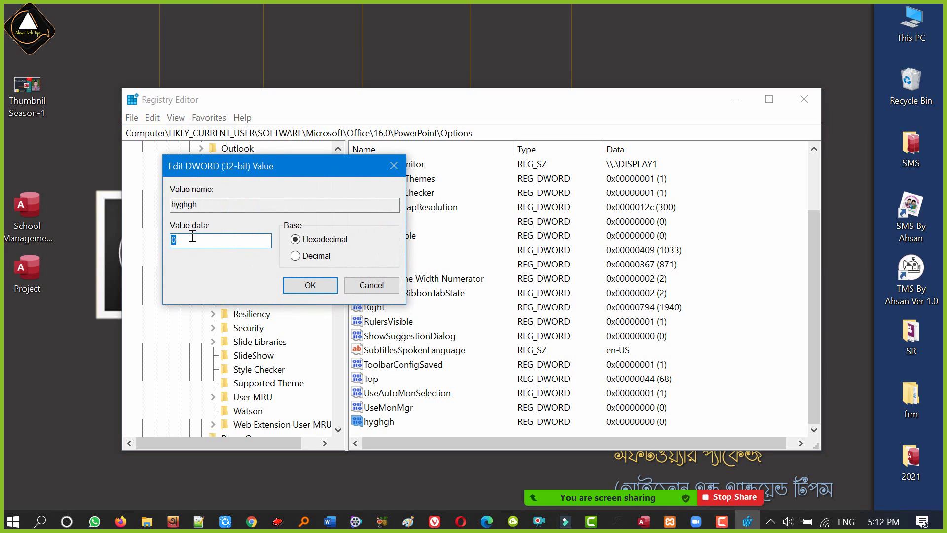
{"action": "left_click", "coordinate": [228, 246]}
{"action": "double_click", "coordinate": [221, 241]}
{"action": "left_click", "coordinate": [373, 286]}
Copy the name of the ExportBitmapResolution value in the Options key by opening it for renaming.
{"action": "left_click", "coordinate": [432, 278]}
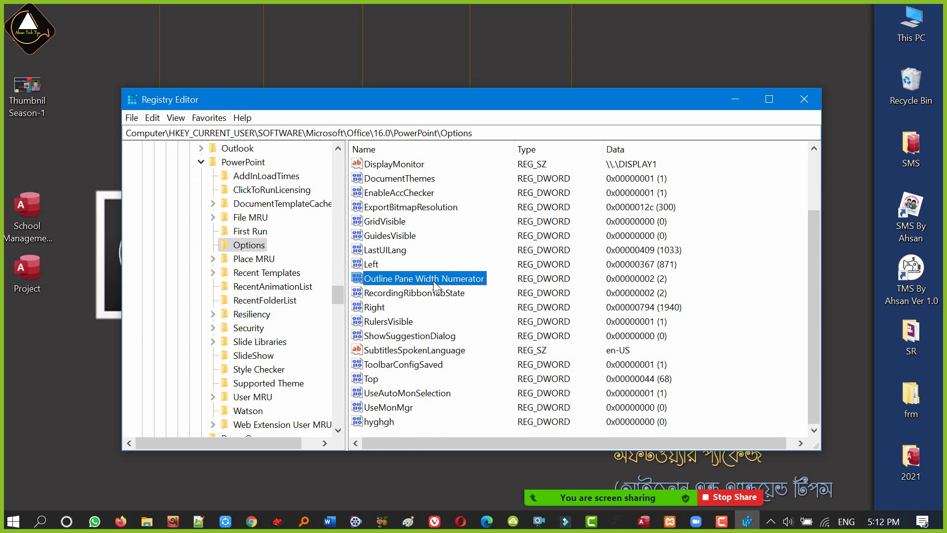
{"action": "scroll", "coordinate": [434, 280], "scroll_direction": "up", "scroll_amount": 1}
{"action": "left_click", "coordinate": [385, 251]}
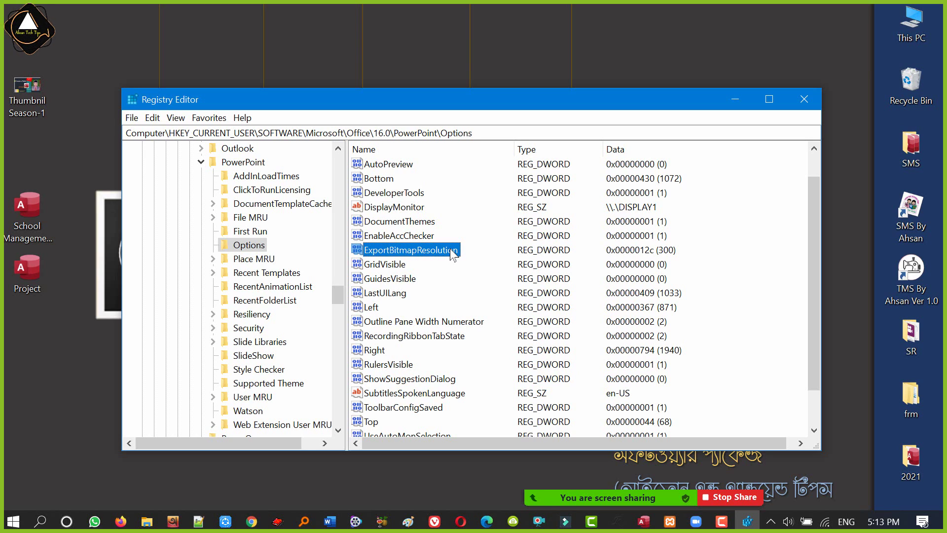
{"action": "right_click", "coordinate": [453, 252]}
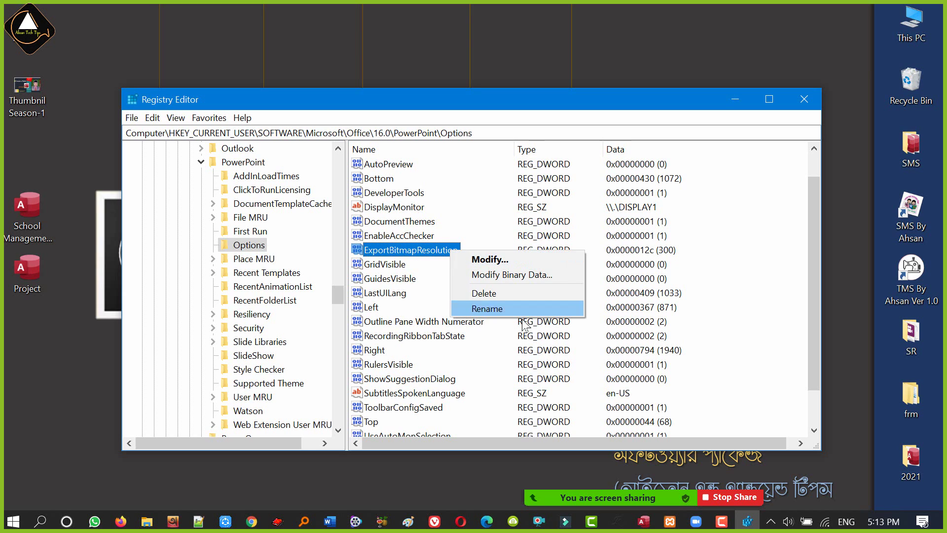
{"action": "left_click", "coordinate": [513, 320]}
{"action": "key", "text": "ctrl+c"}
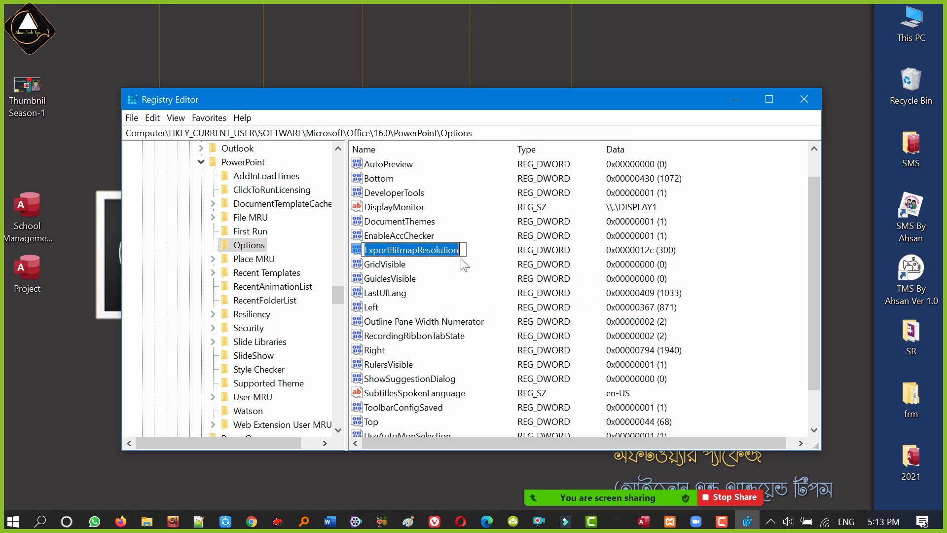
Create a new text document on the desktop, open it in Notepad and paste ExportBitmapResolution into it.
{"action": "left_click", "coordinate": [78, 261]}
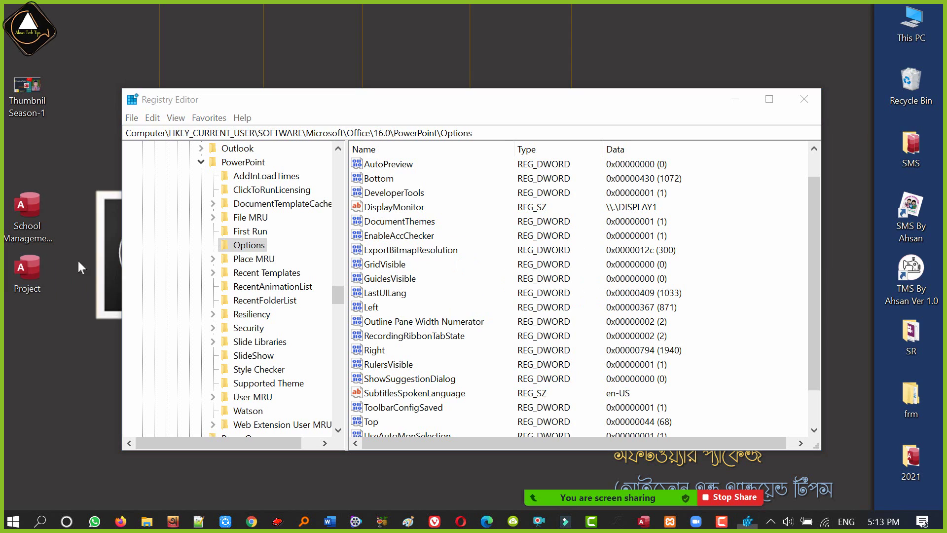
{"action": "right_click", "coordinate": [95, 213]}
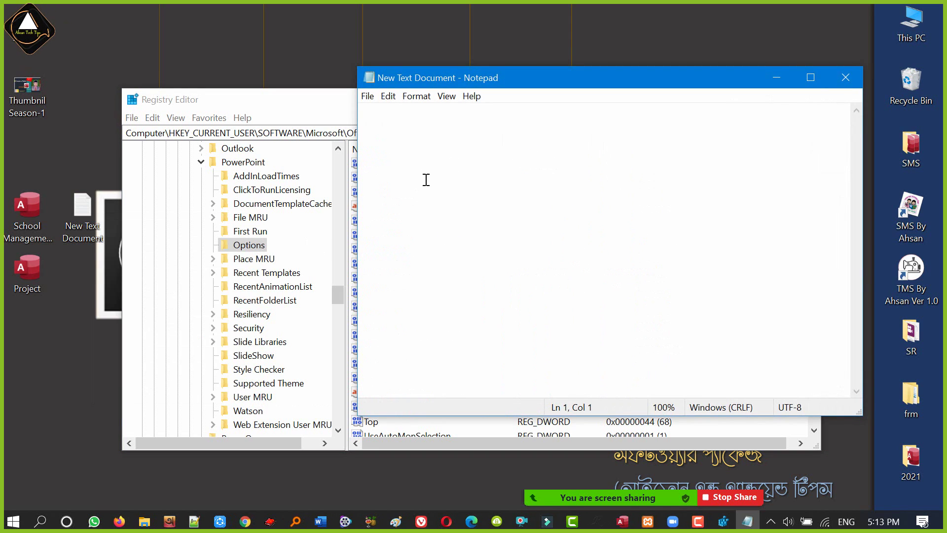
{"action": "key", "text": "ctrl+v"}
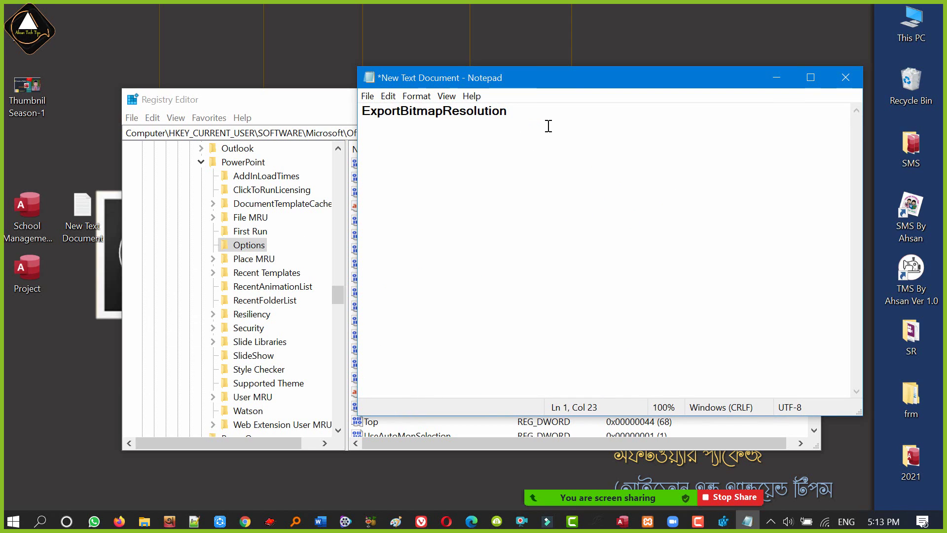
Enlarge the Notepad text and examine the spelling of ExportBitmapResolution and its three joined words.
{"action": "scroll", "coordinate": [549, 126], "scroll_direction": "up", "scroll_amount": 20}
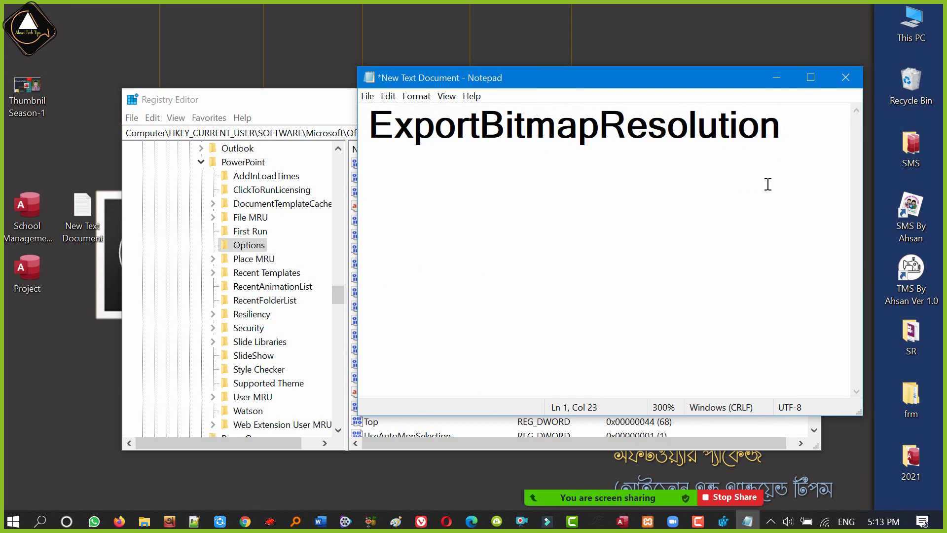
{"action": "scroll", "coordinate": [768, 184], "scroll_direction": "up", "scroll_amount": 1}
{"action": "left_click", "coordinate": [484, 127]}
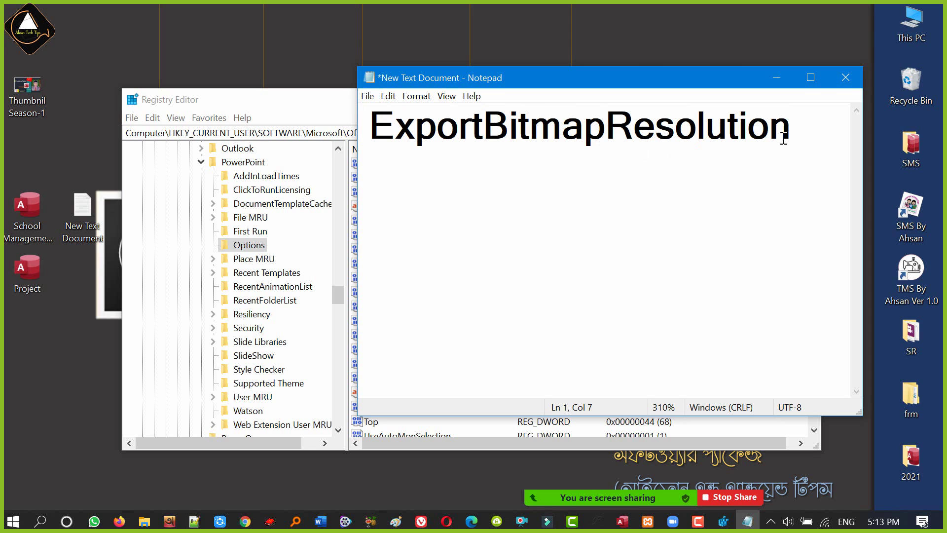
{"action": "left_click_drag", "start_coordinate": [809, 131], "coordinate": [366, 128]}
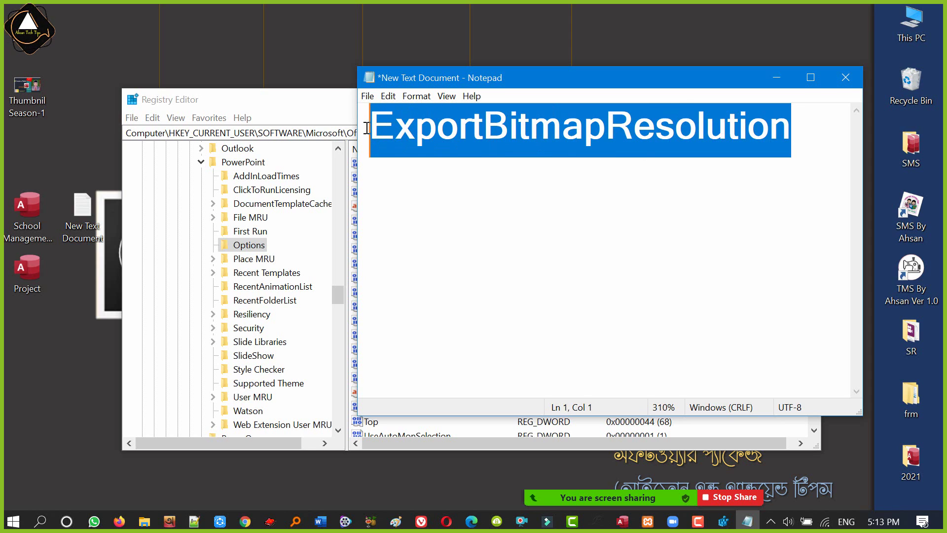
{"action": "left_click", "coordinate": [573, 147]}
{"action": "left_click", "coordinate": [801, 132]}
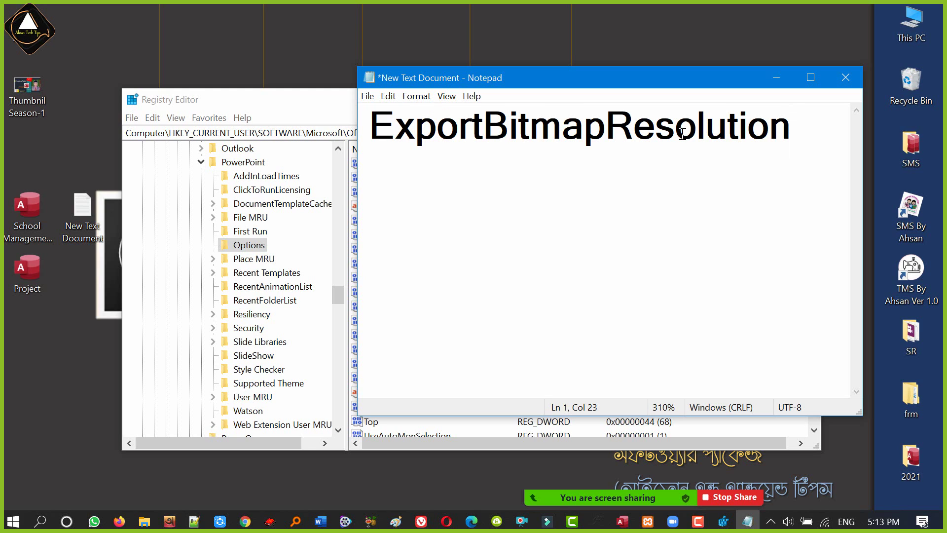
{"action": "left_click", "coordinate": [485, 127]}
{"action": "left_click", "coordinate": [676, 127]}
Minimize the Notepad window and delete the hyghgh value from the PowerPoint Options key.
{"action": "left_click", "coordinate": [776, 77]}
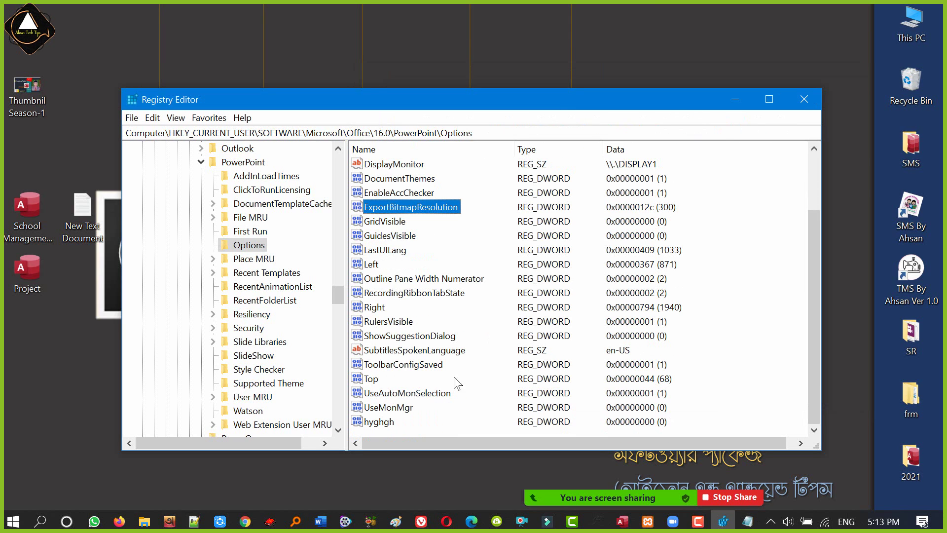
{"action": "left_click", "coordinate": [384, 424]}
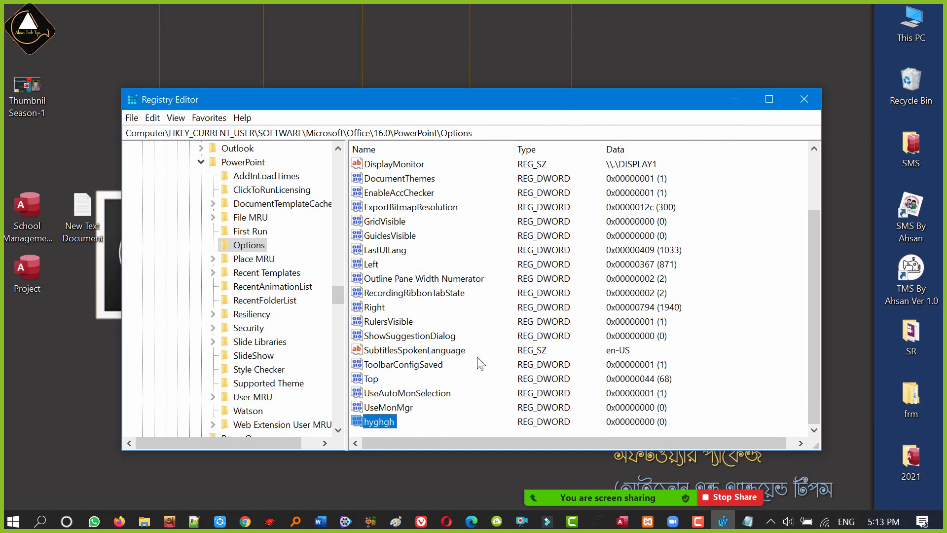
{"action": "key", "text": "Delete"}
{"action": "key", "text": "Return"}
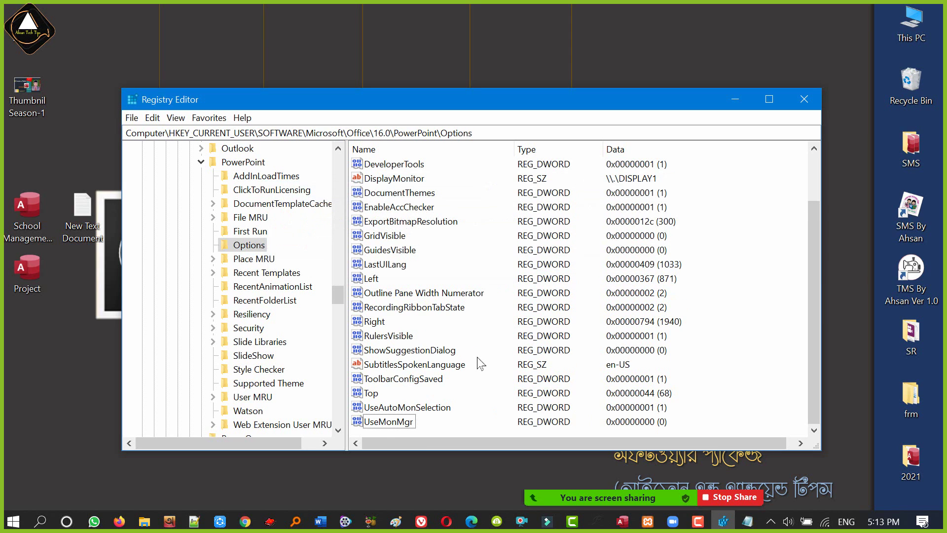
{"action": "left_click", "coordinate": [417, 223]}
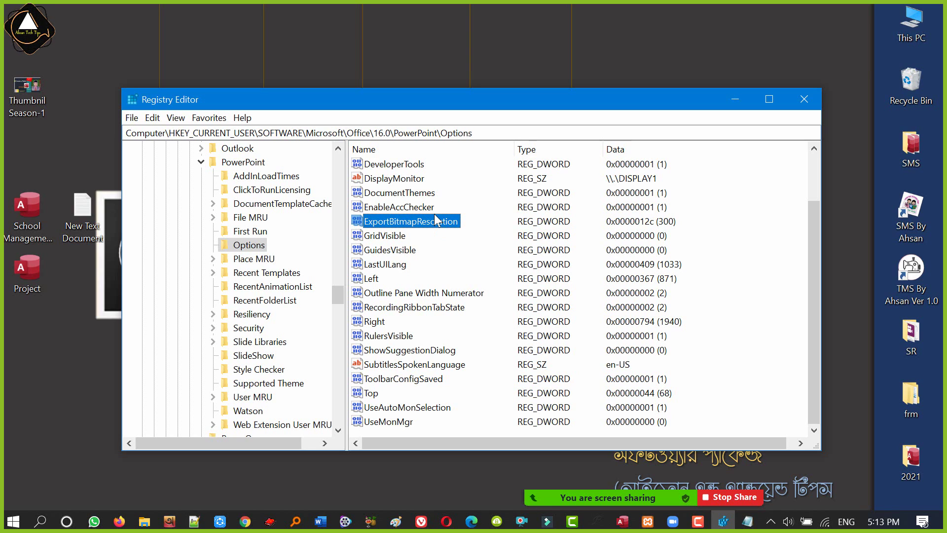
{"action": "right_click", "coordinate": [435, 217]}
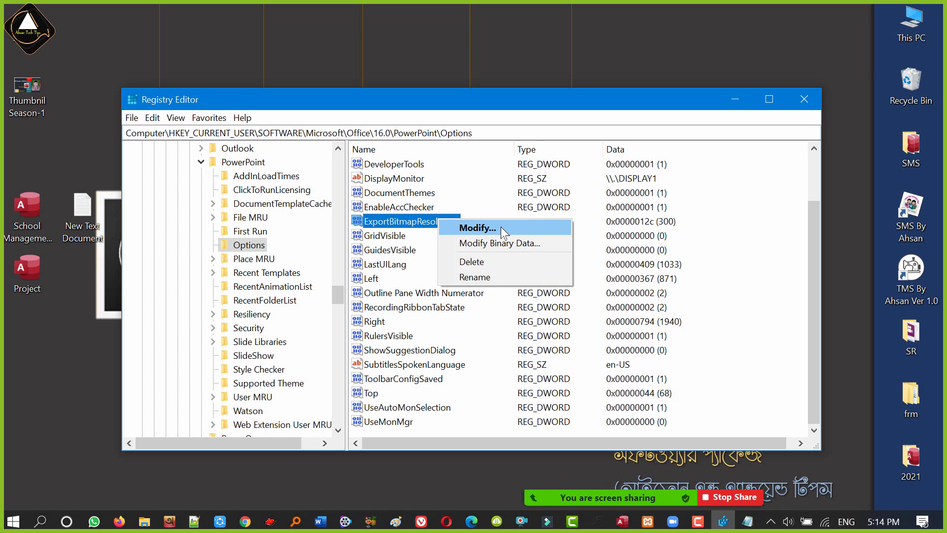
{"action": "left_click", "coordinate": [391, 265]}
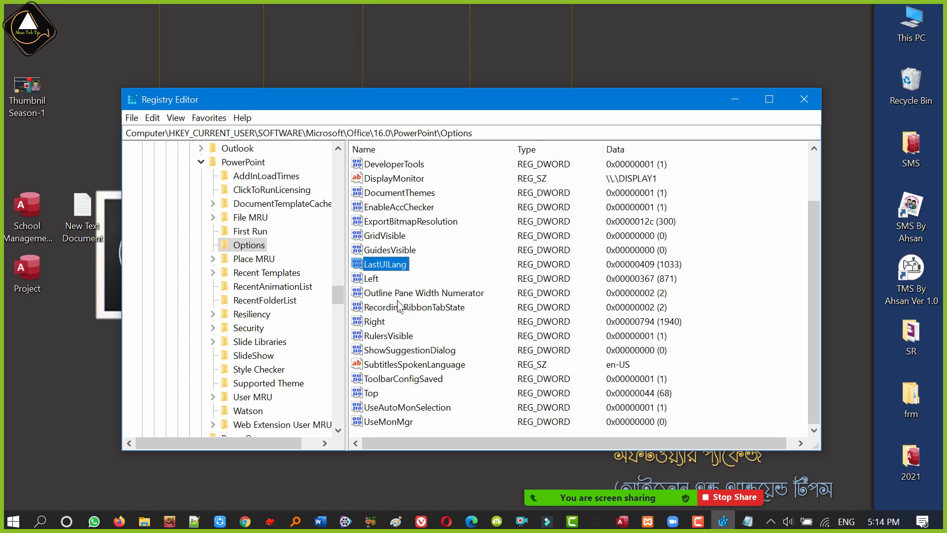
{"action": "right_click", "coordinate": [392, 237]}
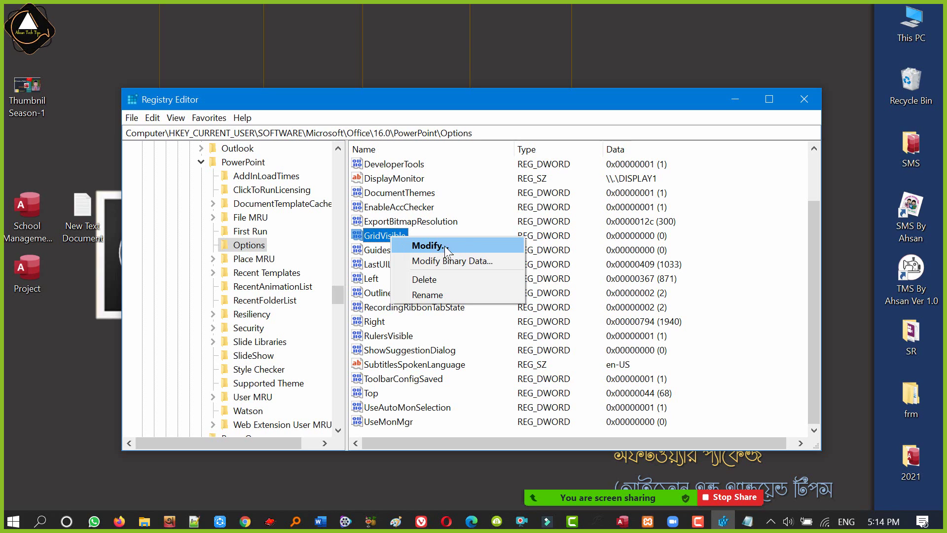
Open the RulersVisible value to inspect its value data, and close it without changes.
{"action": "left_click", "coordinate": [396, 334]}
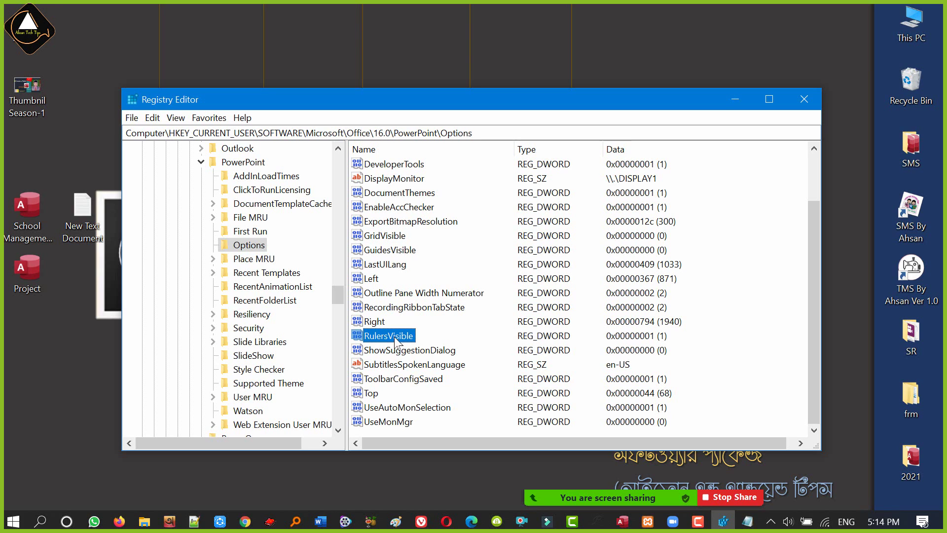
{"action": "right_click", "coordinate": [396, 336]}
{"action": "left_click", "coordinate": [457, 352]}
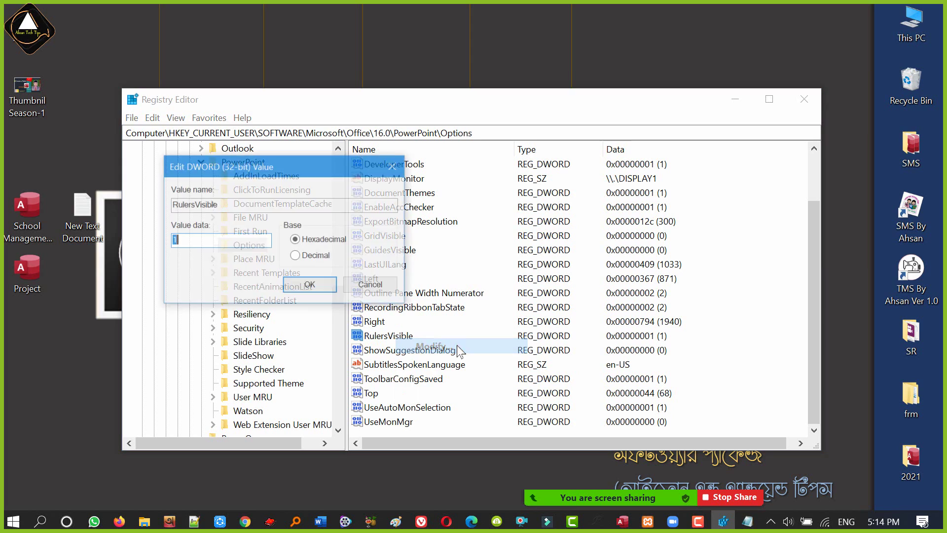
{"action": "left_click", "coordinate": [222, 241]}
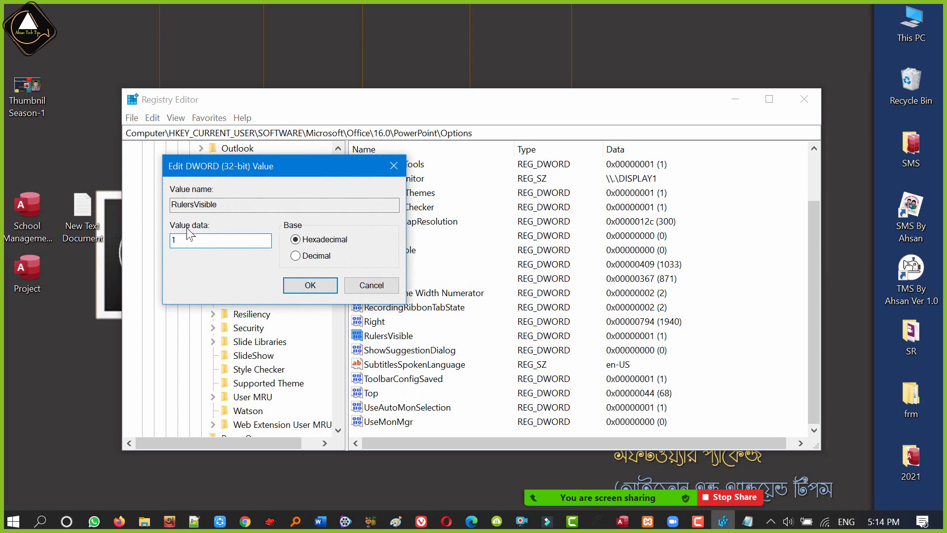
{"action": "double_click", "coordinate": [227, 241]}
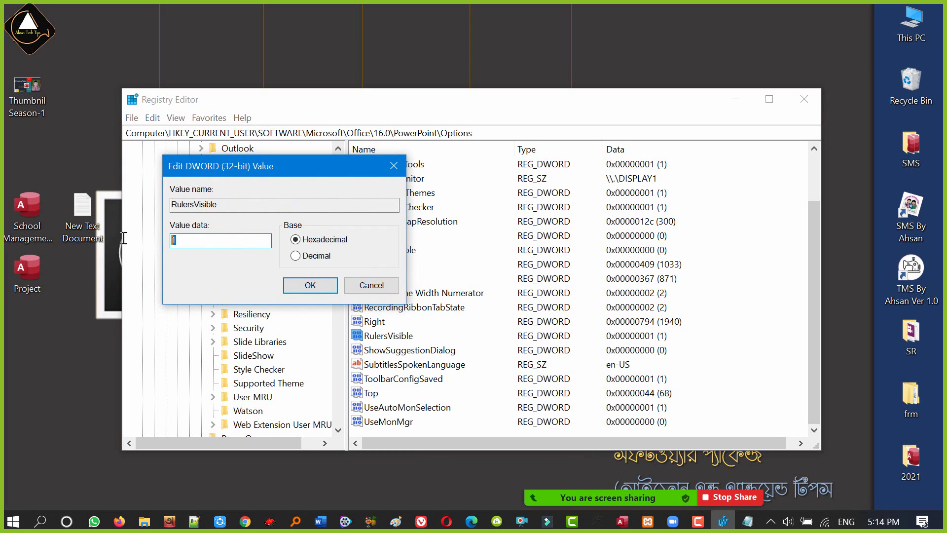
{"action": "left_click", "coordinate": [225, 240]}
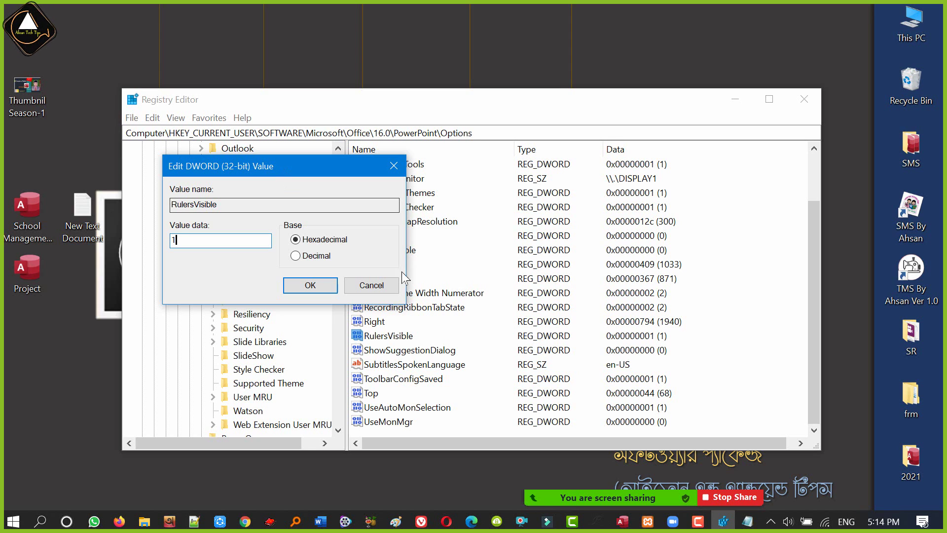
{"action": "left_click", "coordinate": [371, 286]}
Open the ExportBitmapResolution value for modification and examine its hexadecimal value data.
{"action": "left_click", "coordinate": [426, 225]}
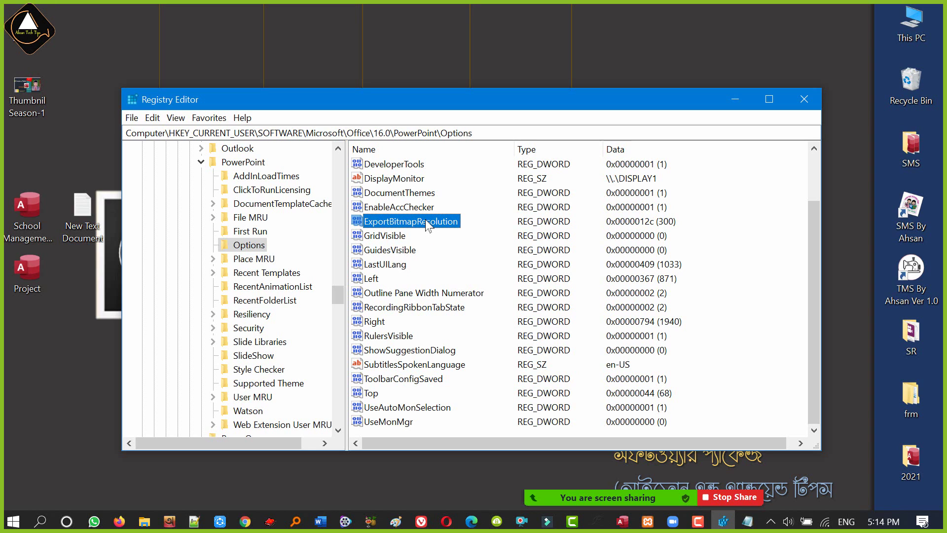
{"action": "right_click", "coordinate": [425, 221]}
{"action": "left_click", "coordinate": [459, 227]}
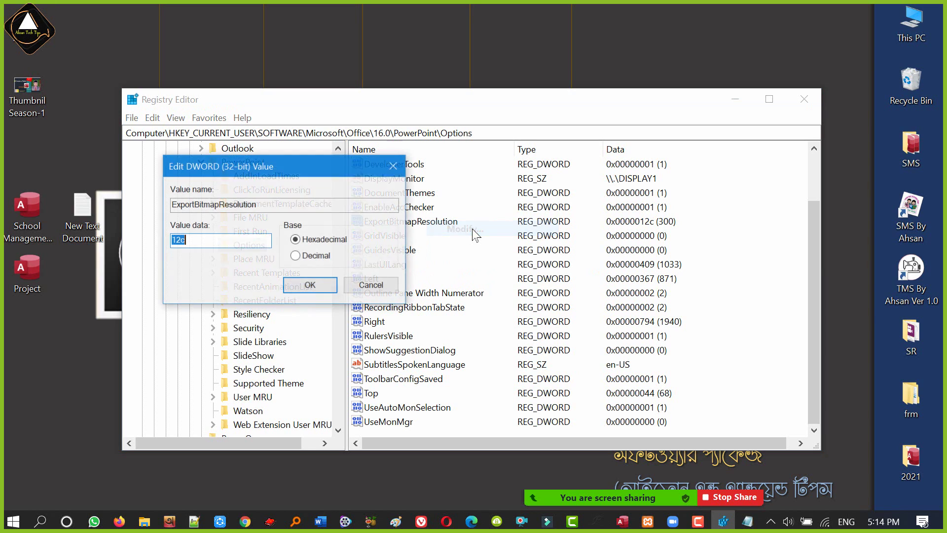
{"action": "left_click", "coordinate": [212, 236]}
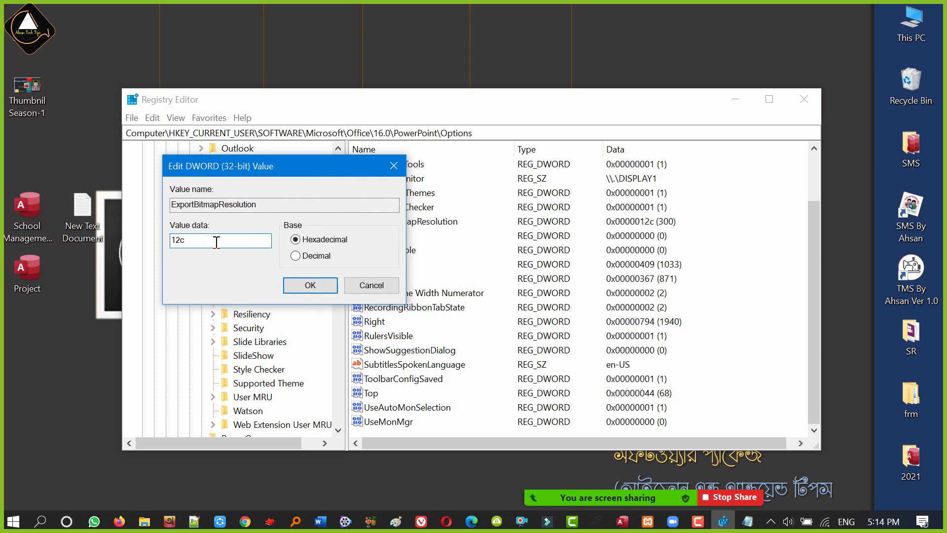
{"action": "double_click", "coordinate": [183, 240]}
{"action": "left_click", "coordinate": [212, 242]}
{"action": "left_click_drag", "start_coordinate": [235, 244], "coordinate": [110, 243]}
{"action": "left_click", "coordinate": [206, 241]}
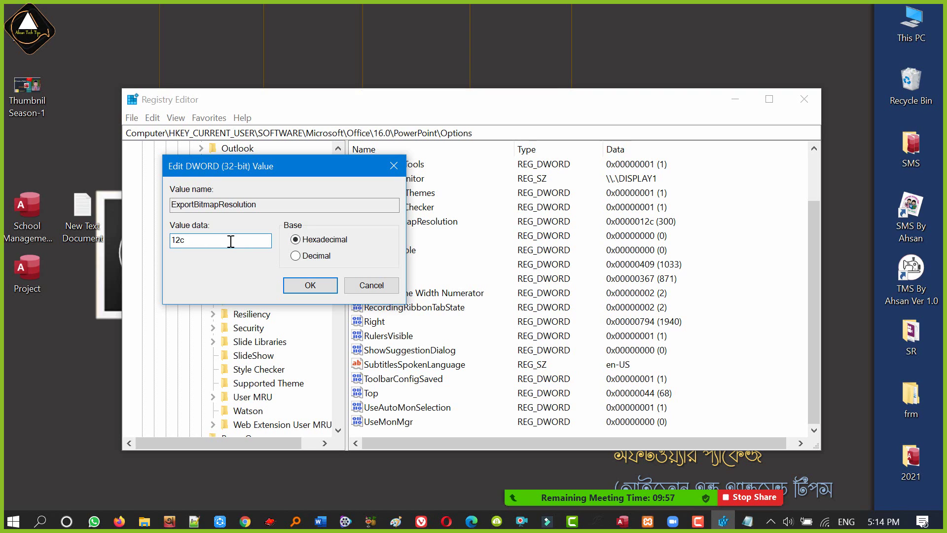
Compare the ExportBitmapResolution data in Decimal and Hexadecimal base, leaving the base on Decimal.
{"action": "left_click", "coordinate": [296, 256]}
{"action": "left_click_drag", "start_coordinate": [218, 243], "coordinate": [142, 239]}
{"action": "left_click", "coordinate": [233, 239]}
{"action": "left_click", "coordinate": [306, 240]}
{"action": "left_click", "coordinate": [309, 257]}
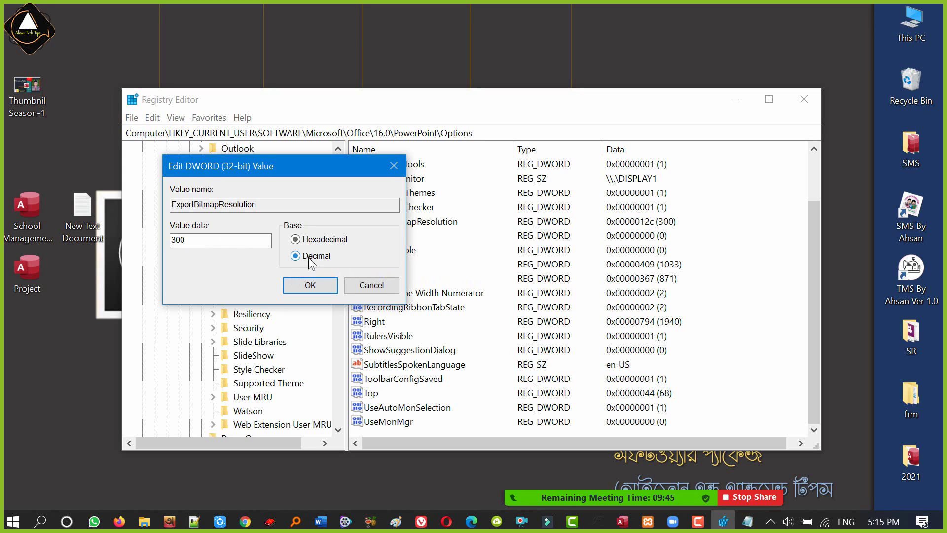
{"action": "double_click", "coordinate": [224, 241]}
{"action": "left_click", "coordinate": [231, 242]}
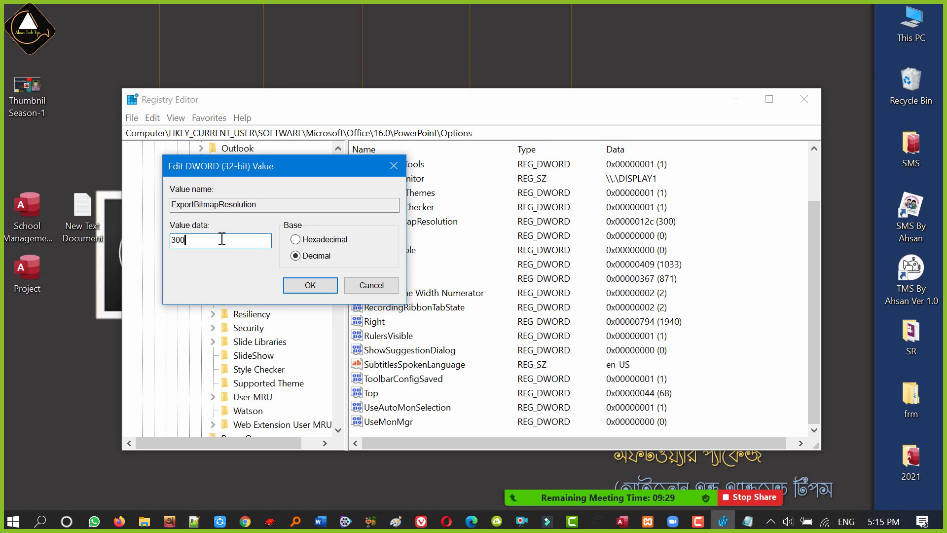
{"action": "left_click_drag", "start_coordinate": [220, 240], "coordinate": [155, 240]}
{"action": "left_click", "coordinate": [231, 242]}
Try decimal value data of 250, 200, 150, 100 and 50 for ExportBitmapResolution.
{"action": "double_click", "coordinate": [213, 239]}
{"action": "type", "text": "250"}
{"action": "double_click", "coordinate": [223, 240]}
{"action": "type", "text": "200"}
{"action": "double_click", "coordinate": [171, 240]}
{"action": "type", "text": "150"}
{"action": "double_click", "coordinate": [211, 239]}
{"action": "type", "text": "10050"}
{"action": "double_click", "coordinate": [192, 245]}
{"action": "type", "text": "50"}
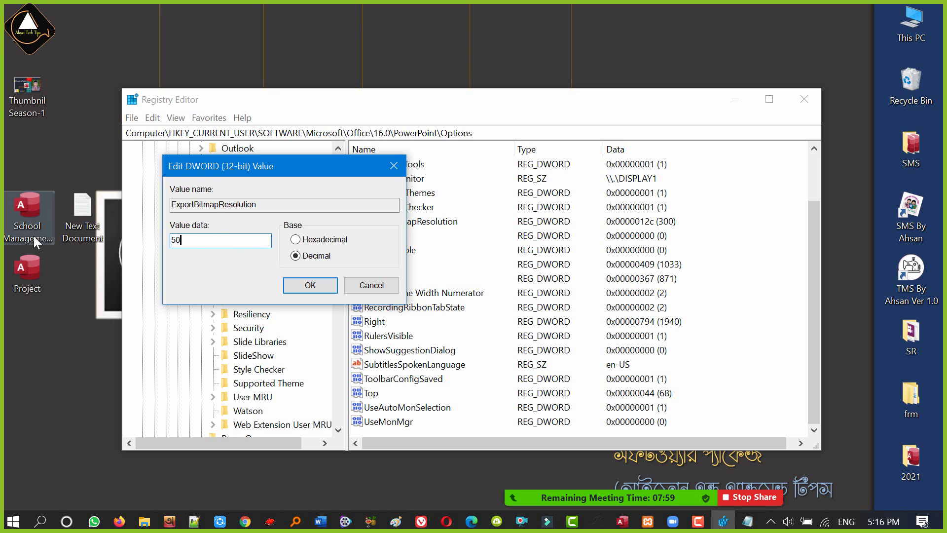
Try decimal value data of 96 and 192 for ExportBitmapResolution, and close the value's edit dialog.
{"action": "double_click", "coordinate": [199, 240]}
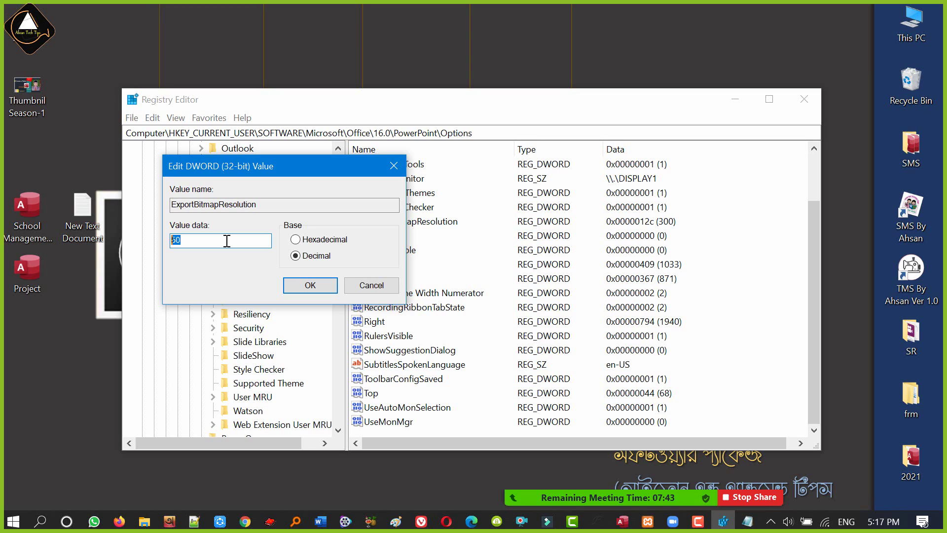
{"action": "type", "text": "96"}
{"action": "double_click", "coordinate": [199, 245]}
{"action": "type", "text": "19"}
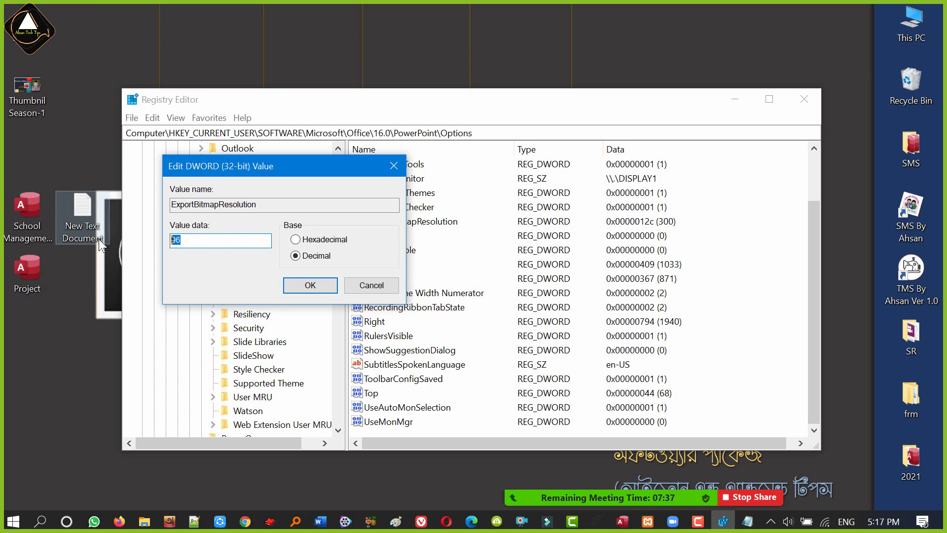
{"action": "type", "text": "2"}
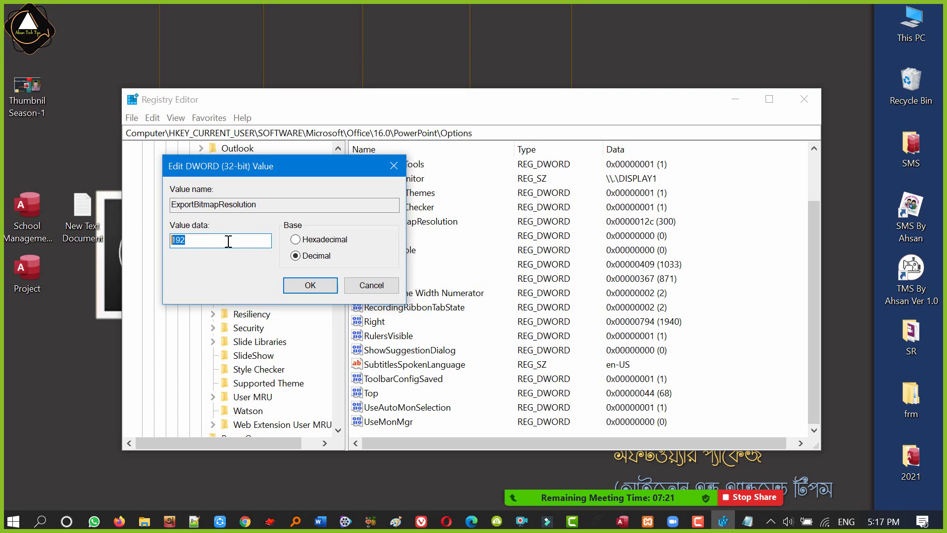
{"action": "left_click", "coordinate": [310, 286]}
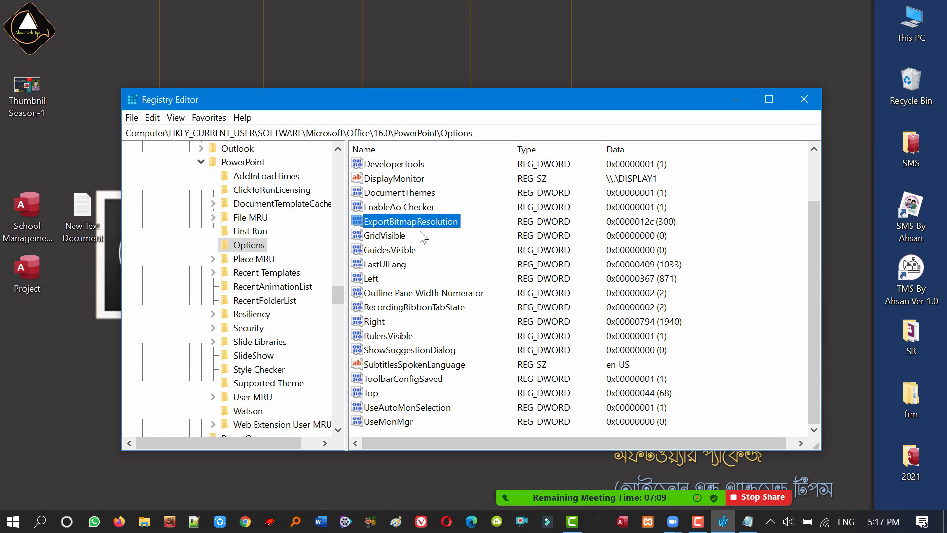
Collapse the registry tree from the PowerPoint key up to HKEY_CURRENT_USER, and close the Registry Editor.
{"action": "left_click", "coordinate": [201, 162]}
{"action": "scroll", "coordinate": [265, 285], "scroll_direction": "up", "scroll_amount": 7}
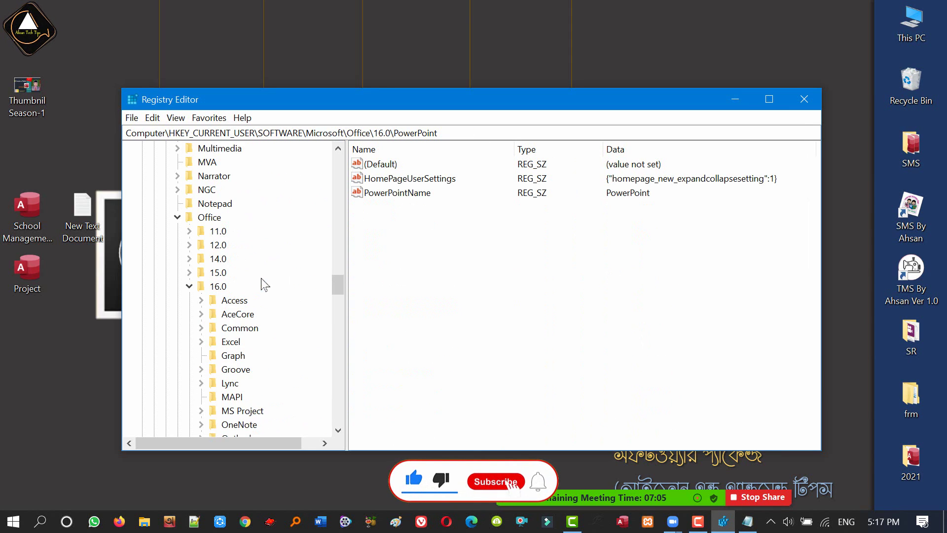
{"action": "left_click", "coordinate": [188, 287]}
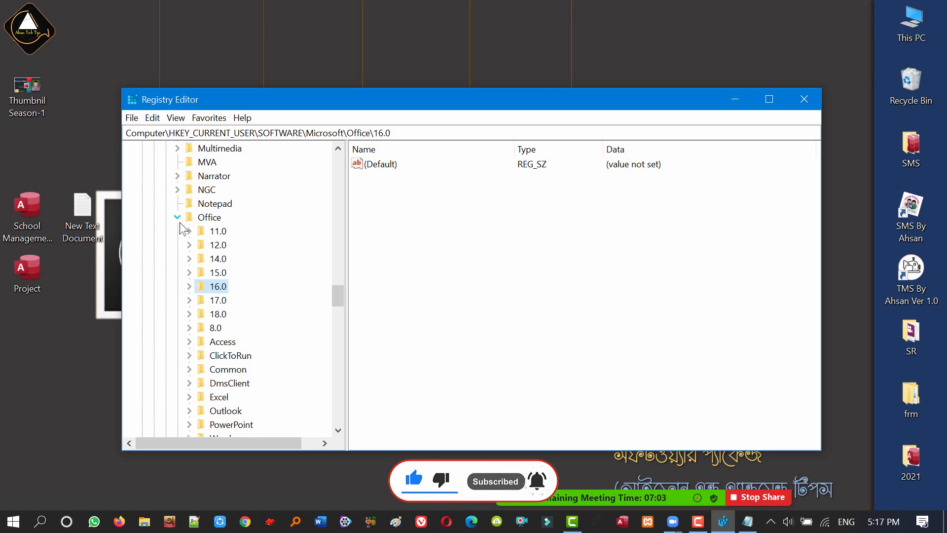
{"action": "left_click", "coordinate": [178, 217]}
{"action": "scroll", "coordinate": [243, 279], "scroll_direction": "up", "scroll_amount": 15}
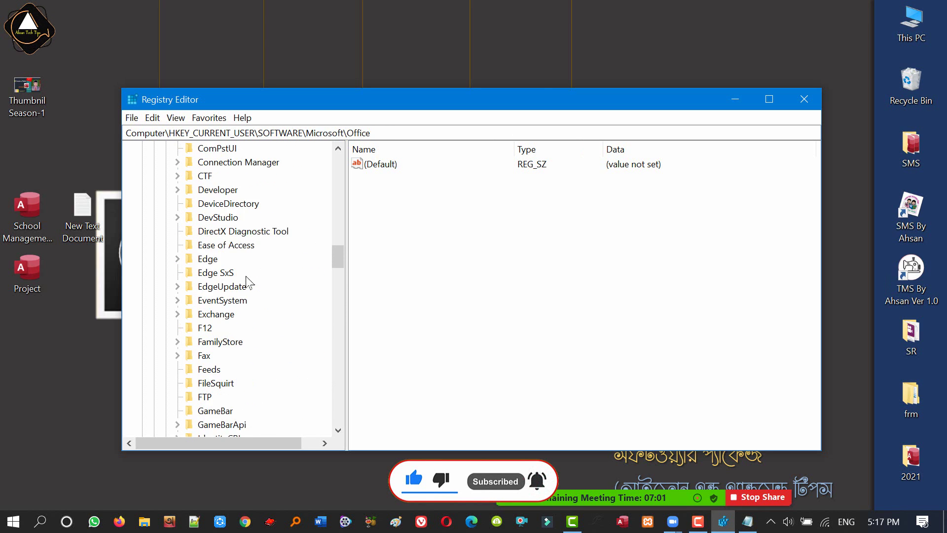
{"action": "scroll", "coordinate": [247, 281], "scroll_direction": "up", "scroll_amount": 8}
{"action": "left_click", "coordinate": [164, 315]}
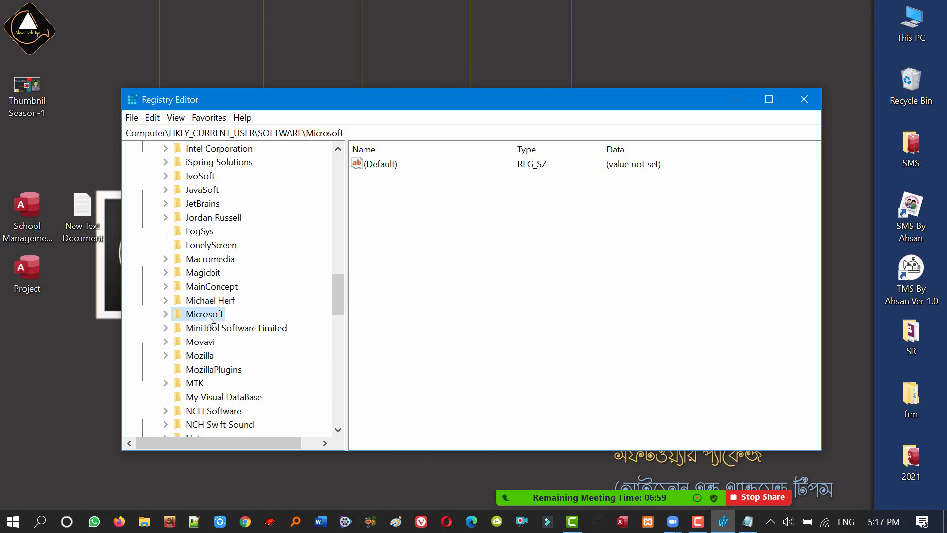
{"action": "scroll", "coordinate": [275, 300], "scroll_direction": "up", "scroll_amount": 20}
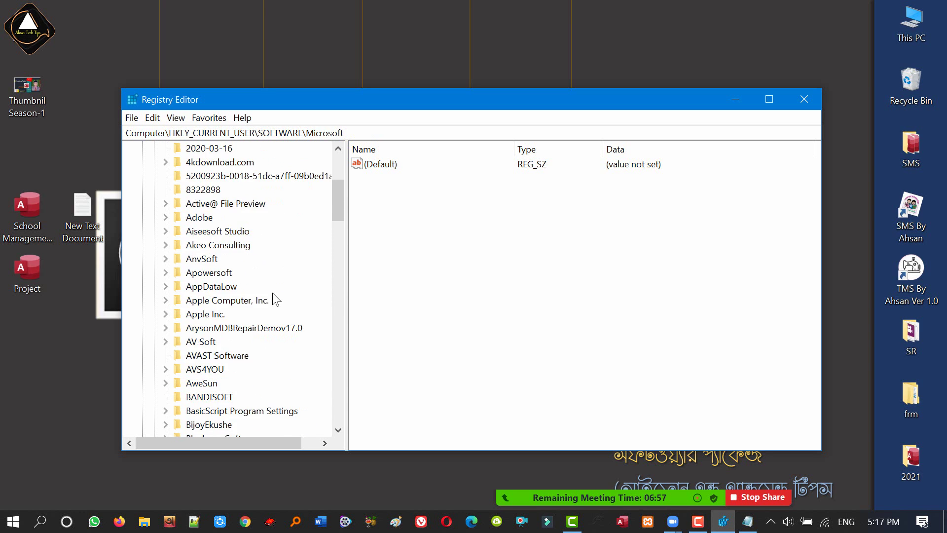
{"action": "left_click", "coordinate": [152, 301]}
{"action": "left_click", "coordinate": [142, 175]}
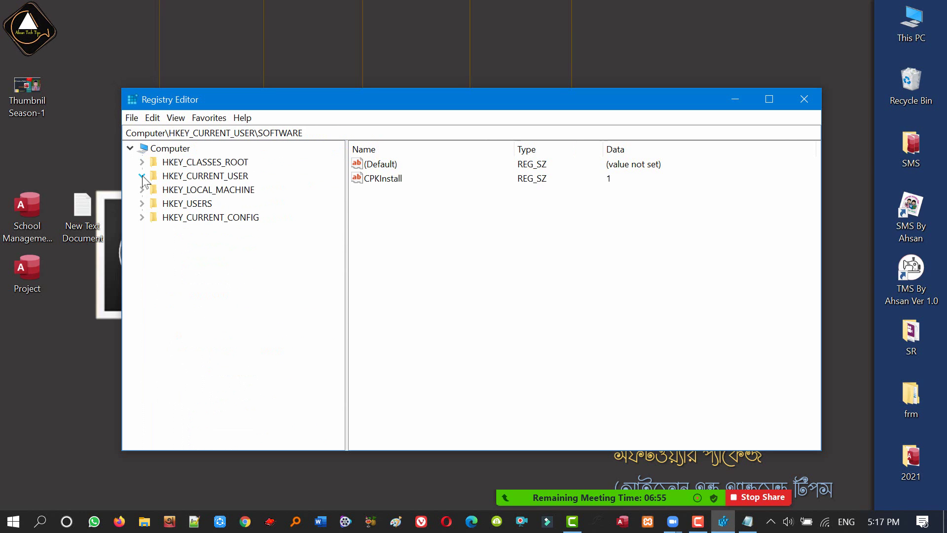
{"action": "left_click", "coordinate": [804, 100]}
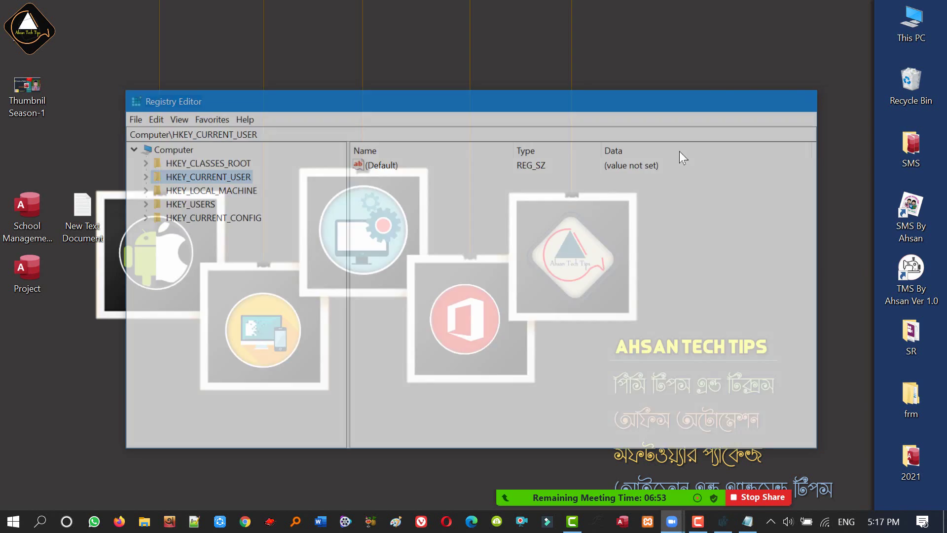
Refresh the desktop and open the Thumbnil Season-1 presentation in PowerPoint.
{"action": "right_click", "coordinate": [404, 163]}
{"action": "left_click", "coordinate": [447, 206]}
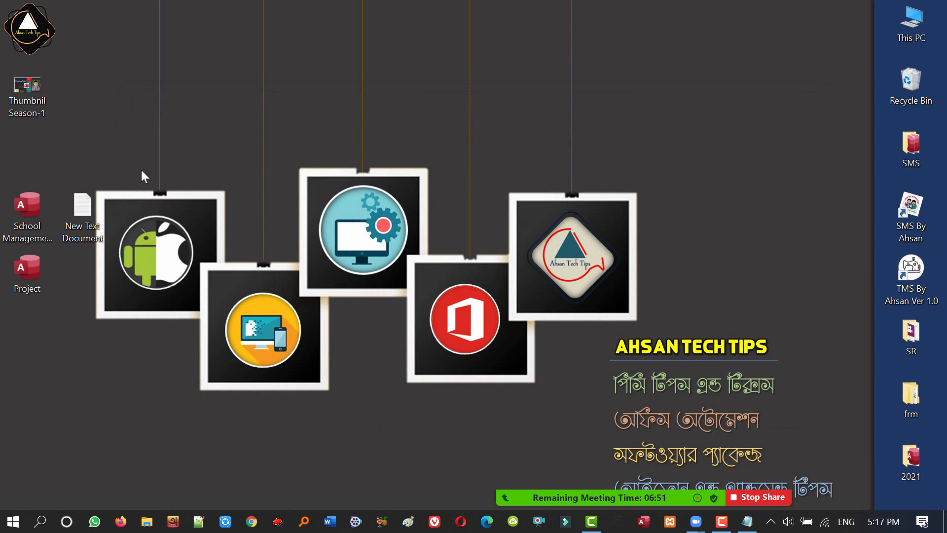
{"action": "double_click", "coordinate": [30, 94]}
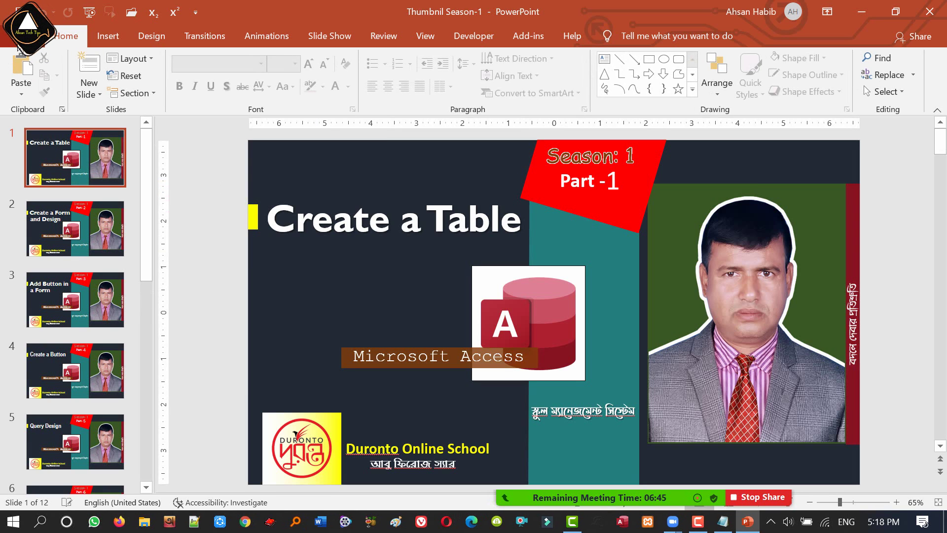
Start saving a copy of the presentation with the Desktop folder as its destination.
{"action": "left_click", "coordinate": [17, 45]}
{"action": "left_click", "coordinate": [64, 242]}
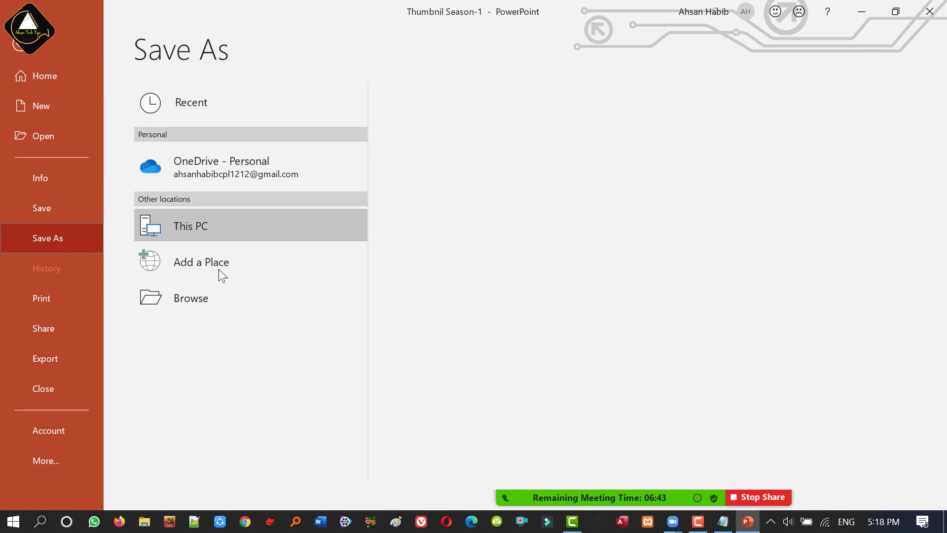
{"action": "left_click", "coordinate": [212, 298]}
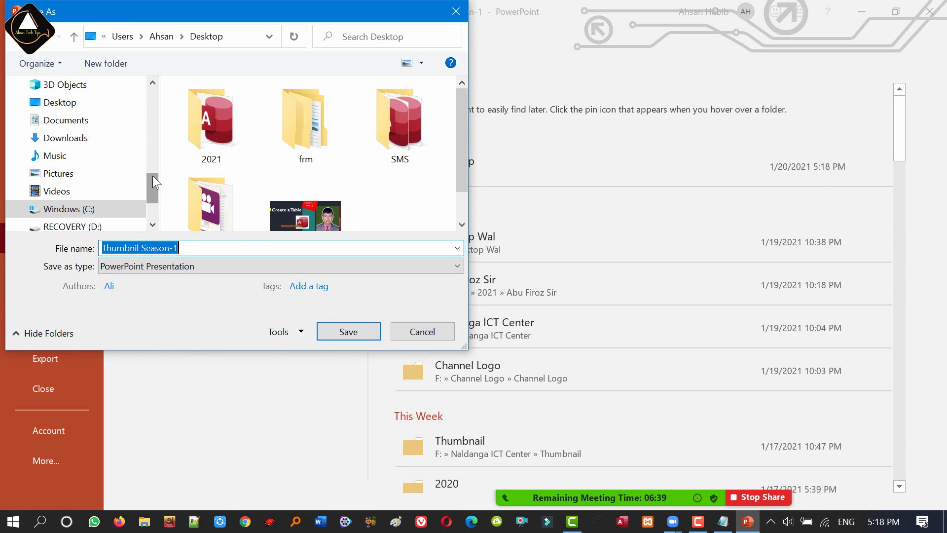
{"action": "scroll", "coordinate": [156, 182], "scroll_direction": "up", "scroll_amount": 5}
{"action": "left_click", "coordinate": [59, 114]}
Export only the current slide as Thumbnil Season-1 in JPEG File Interchange Format.
{"action": "left_click", "coordinate": [329, 269]}
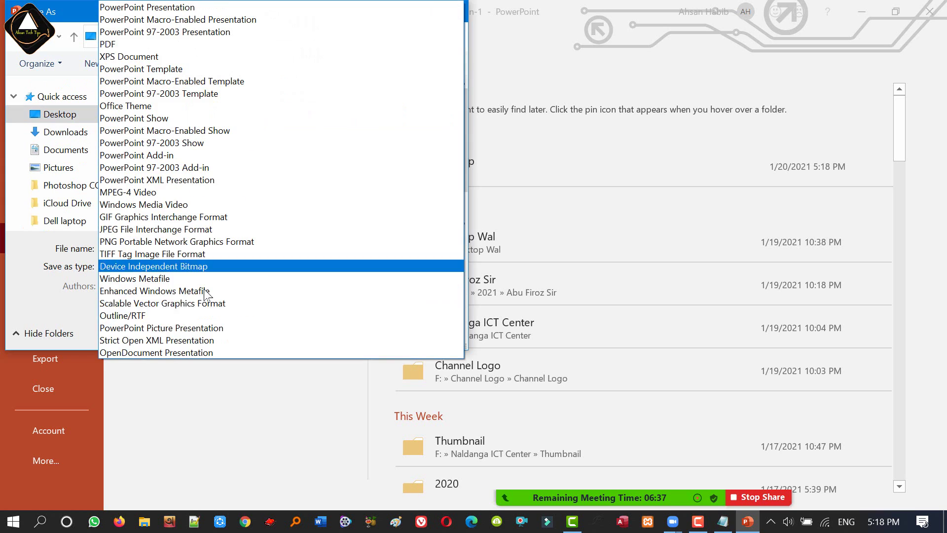
{"action": "left_click", "coordinate": [157, 245]}
{"action": "left_click", "coordinate": [349, 270]}
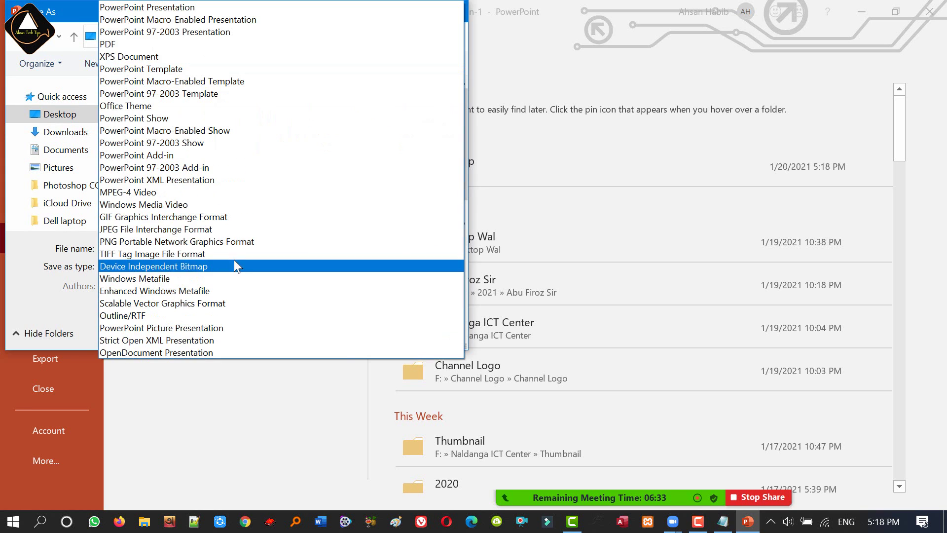
{"action": "left_click", "coordinate": [159, 231]}
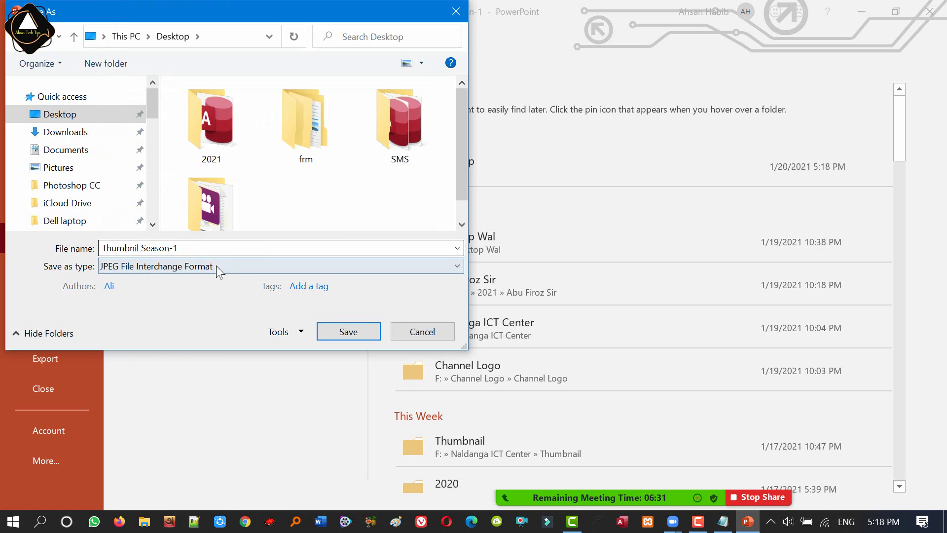
{"action": "left_click", "coordinate": [218, 249]}
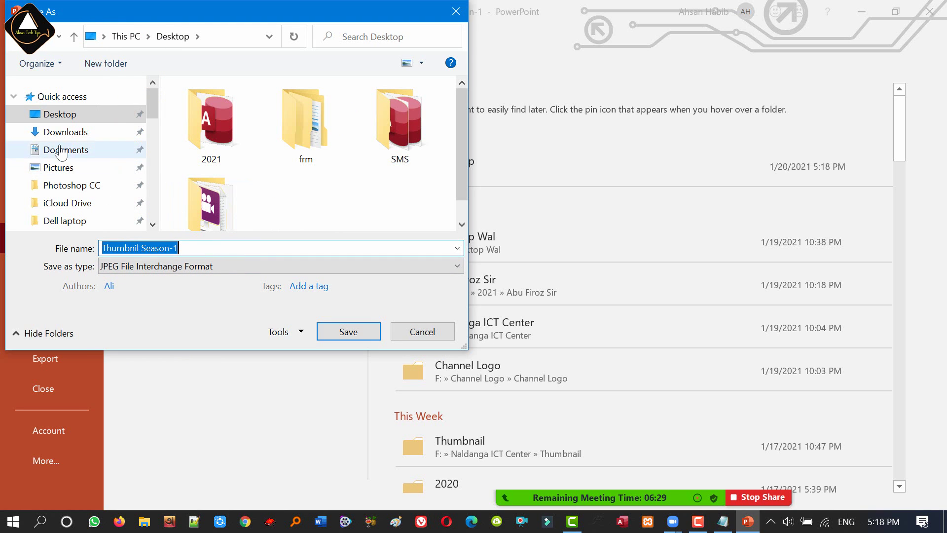
{"action": "left_click", "coordinate": [348, 332]}
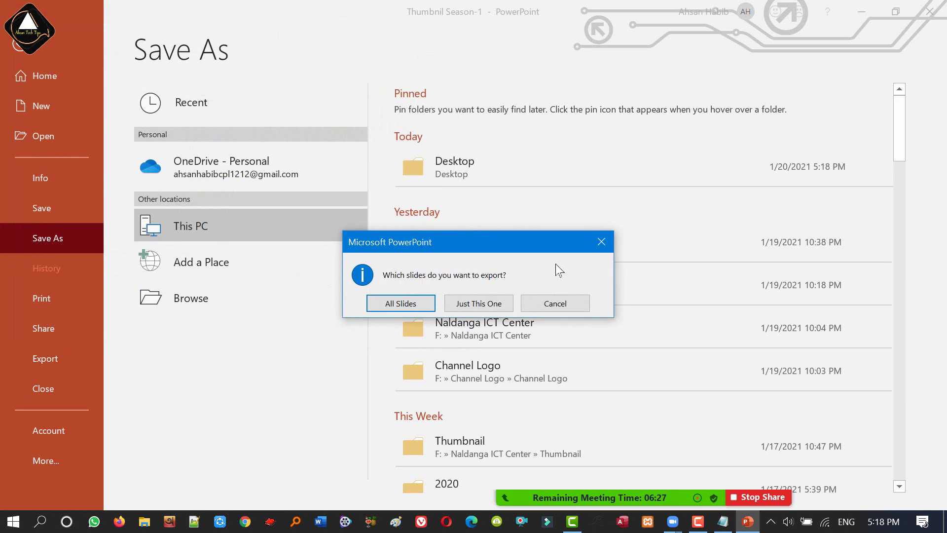
{"action": "left_click", "coordinate": [479, 304]}
Minimize PowerPoint, refresh the desktop, and move the exported Thumbnil Season-1 image to the empty area above the wallpaper's picture frames.
{"action": "left_click", "coordinate": [861, 12]}
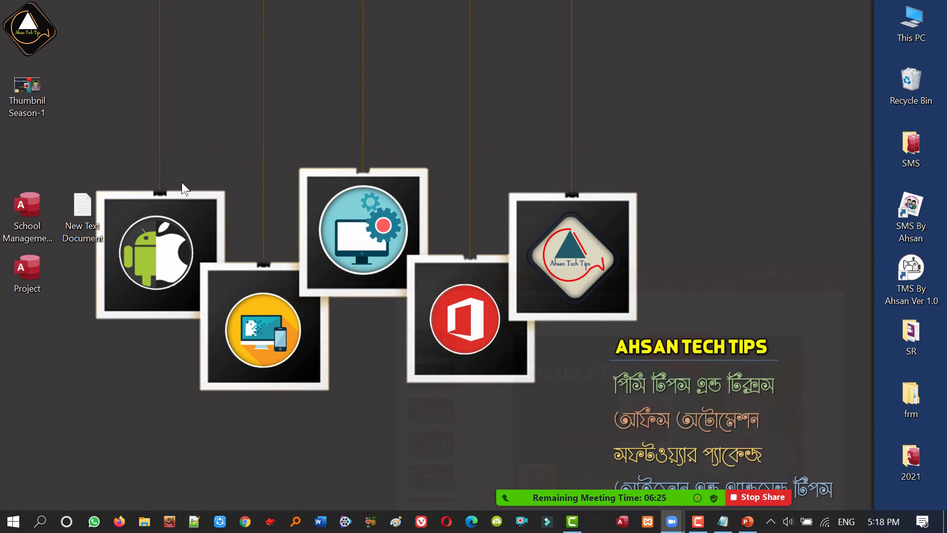
{"action": "right_click", "coordinate": [159, 131]}
{"action": "left_click", "coordinate": [183, 172]}
{"action": "left_click_drag", "start_coordinate": [49, 148], "coordinate": [544, 145]}
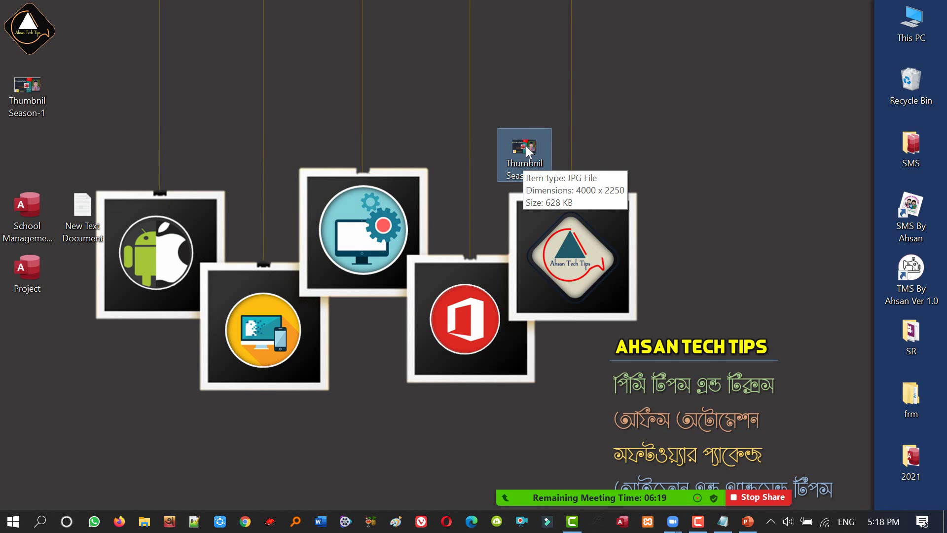
Open the exported Thumbnil Season-1 image in Picasa Photo Viewer, examine its sharpness and dimensions at several magnifications, and close the viewer.
{"action": "double_click", "coordinate": [526, 146]}
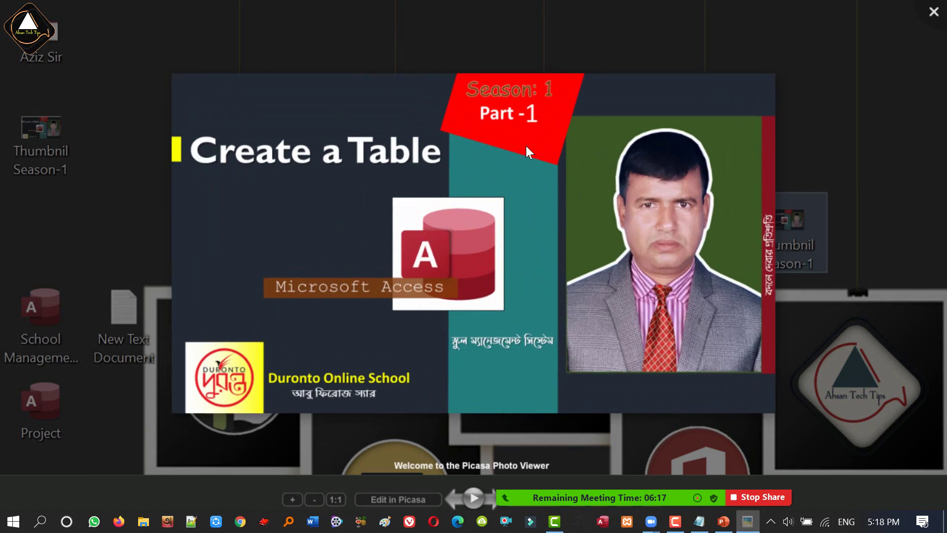
{"action": "scroll", "coordinate": [482, 161], "scroll_direction": "down", "scroll_amount": 3}
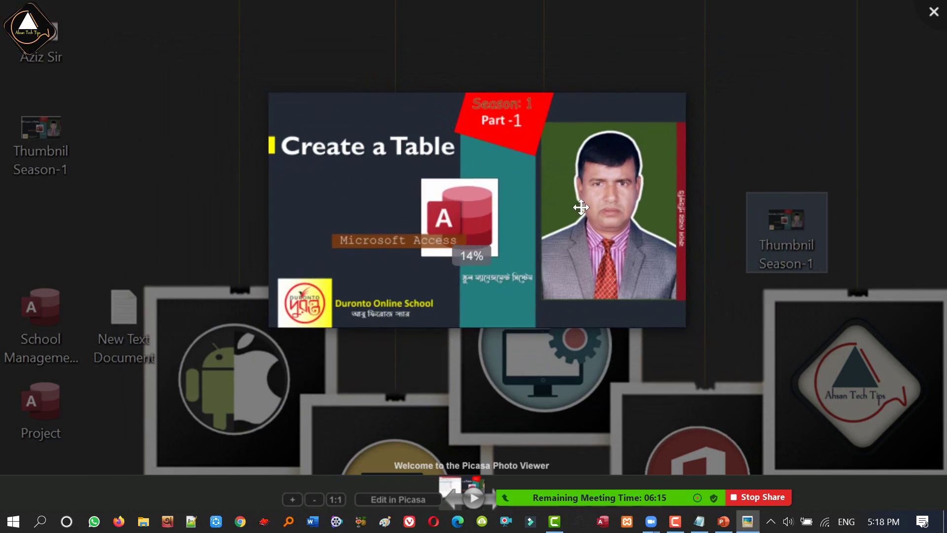
{"action": "scroll", "coordinate": [556, 193], "scroll_direction": "up", "scroll_amount": 4}
{"action": "scroll", "coordinate": [730, 134], "scroll_direction": "up", "scroll_amount": 2}
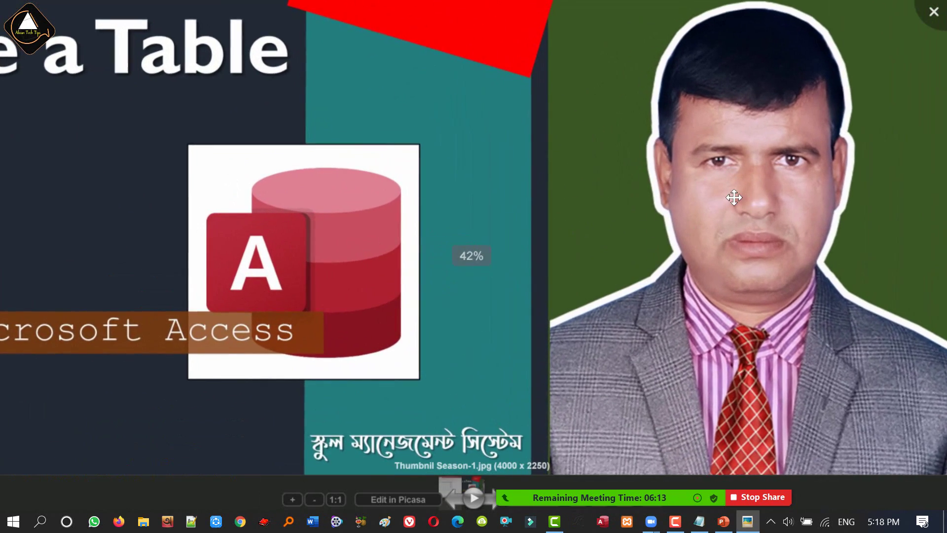
{"action": "scroll", "coordinate": [325, 197], "scroll_direction": "up", "scroll_amount": 1}
{"action": "scroll", "coordinate": [434, 198], "scroll_direction": "down", "scroll_amount": 2}
{"action": "scroll", "coordinate": [434, 198], "scroll_direction": "down", "scroll_amount": 3}
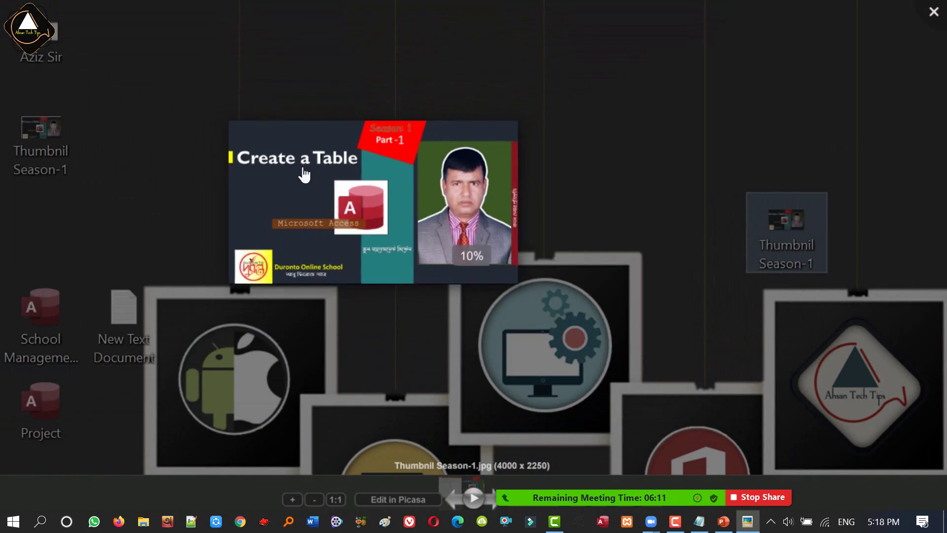
{"action": "left_click_drag", "start_coordinate": [307, 176], "coordinate": [425, 202]}
{"action": "scroll", "coordinate": [425, 202], "scroll_direction": "up", "scroll_amount": 2}
{"action": "scroll", "coordinate": [571, 191], "scroll_direction": "up", "scroll_amount": 2}
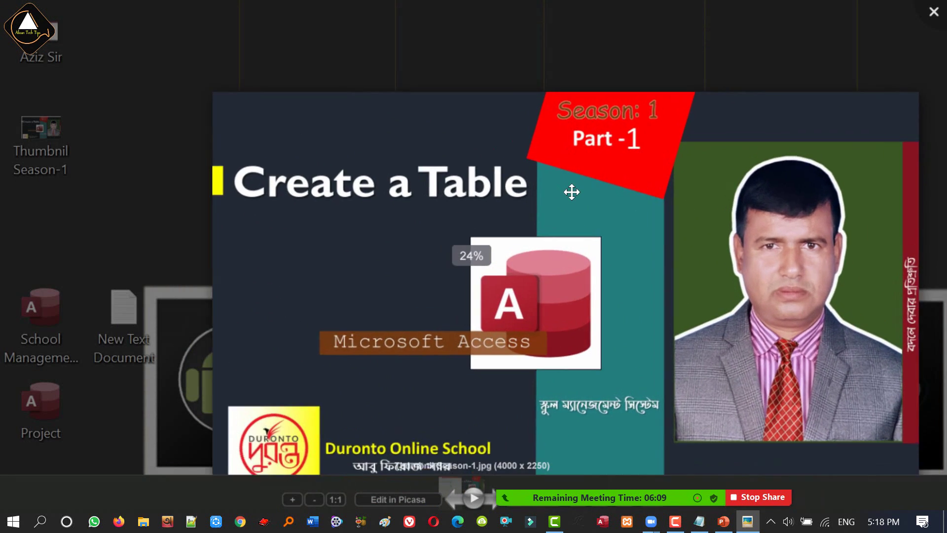
{"action": "scroll", "coordinate": [582, 208], "scroll_direction": "down", "scroll_amount": 2}
{"action": "key", "text": "Escape"}
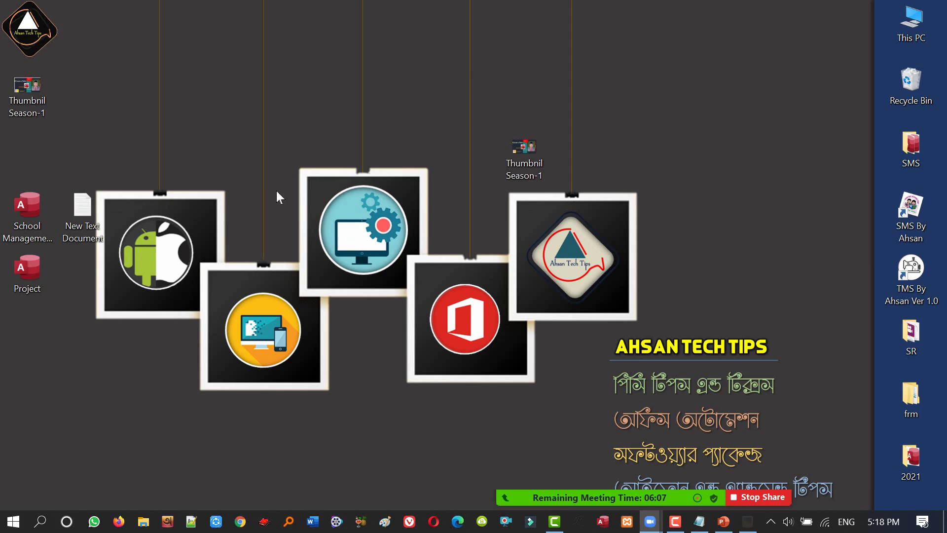